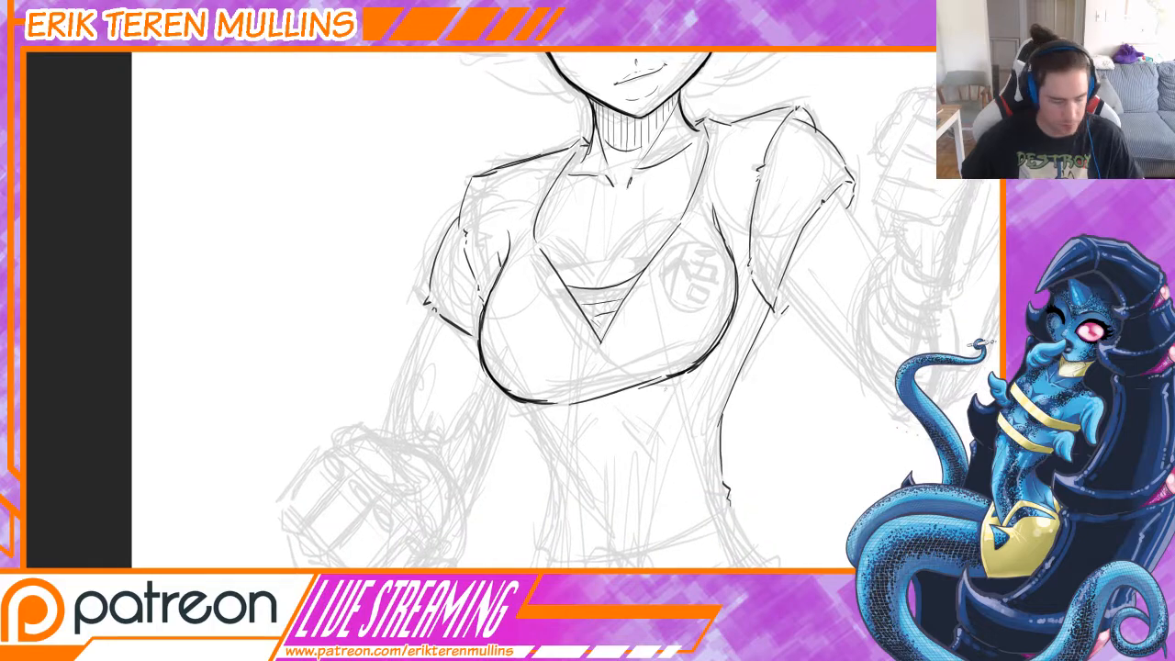
- Transform the selected outline of the chest beside the round emblem, shifting it slightly downward, and apply the change
key("ctrl+minus")
key("ctrl+minus")
key("ctrl+plus")
key("ctrl+plus")
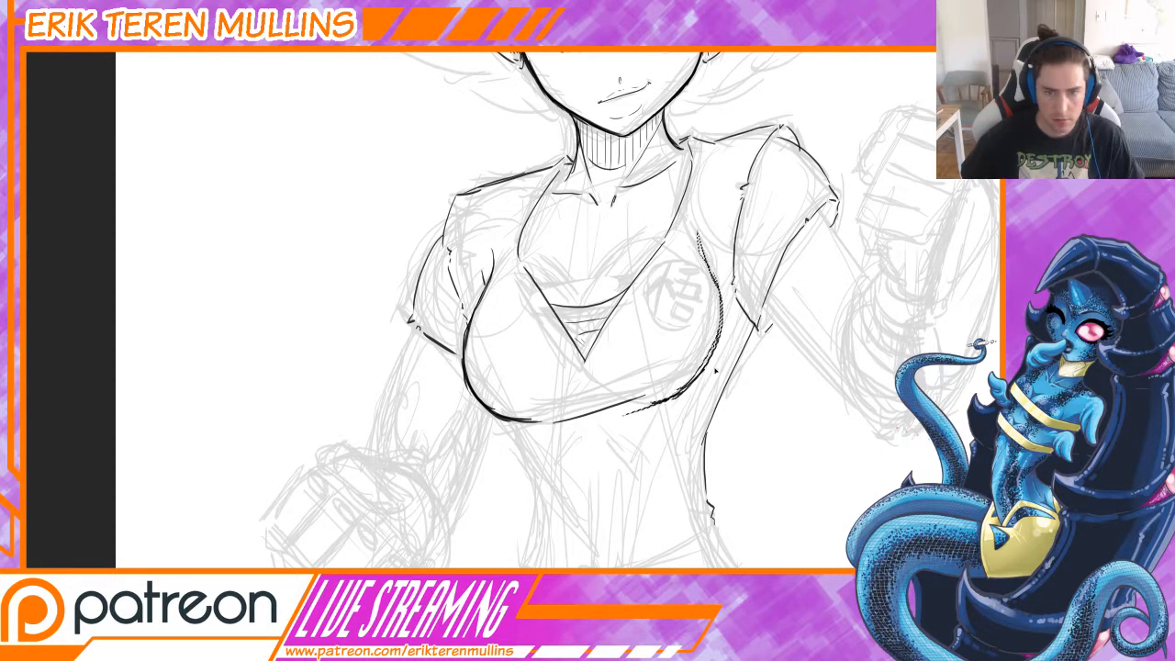
key("ctrl+t")
left_click_drag(816, 351, 824, 375)
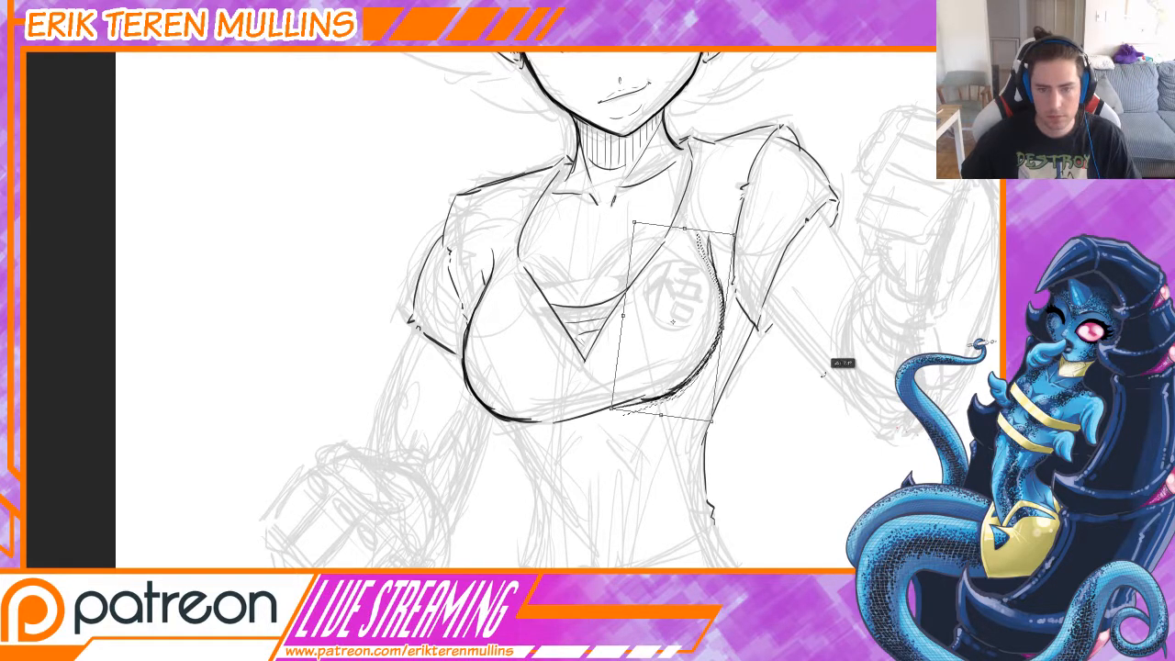
left_click_drag(693, 399, 695, 413)
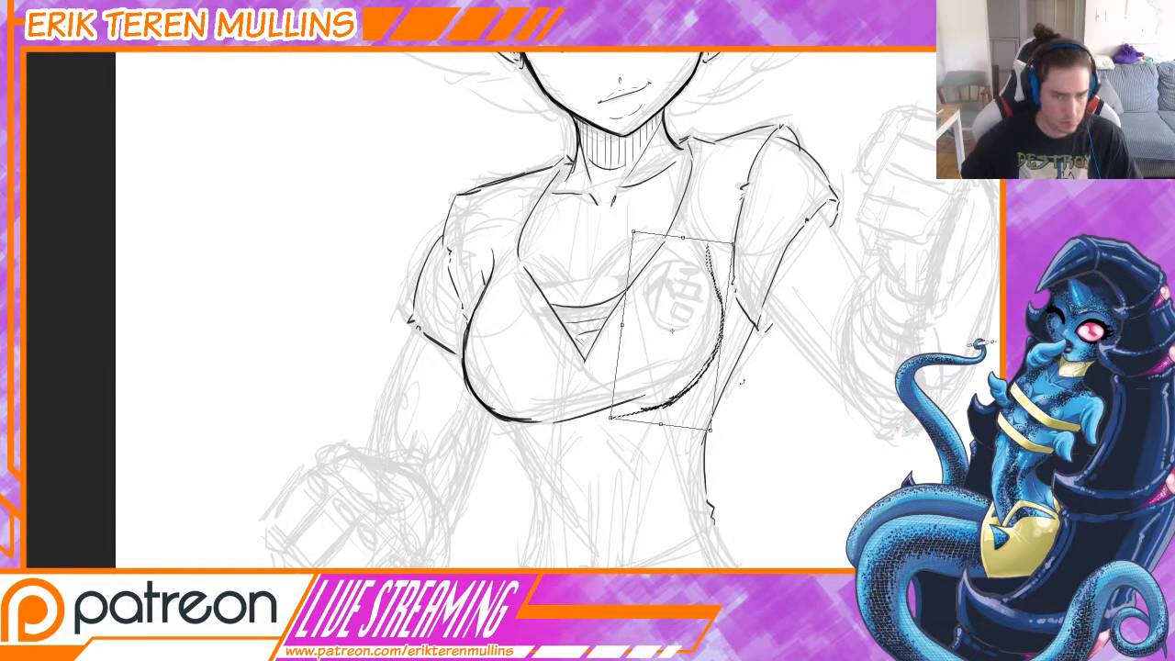
key("Return")
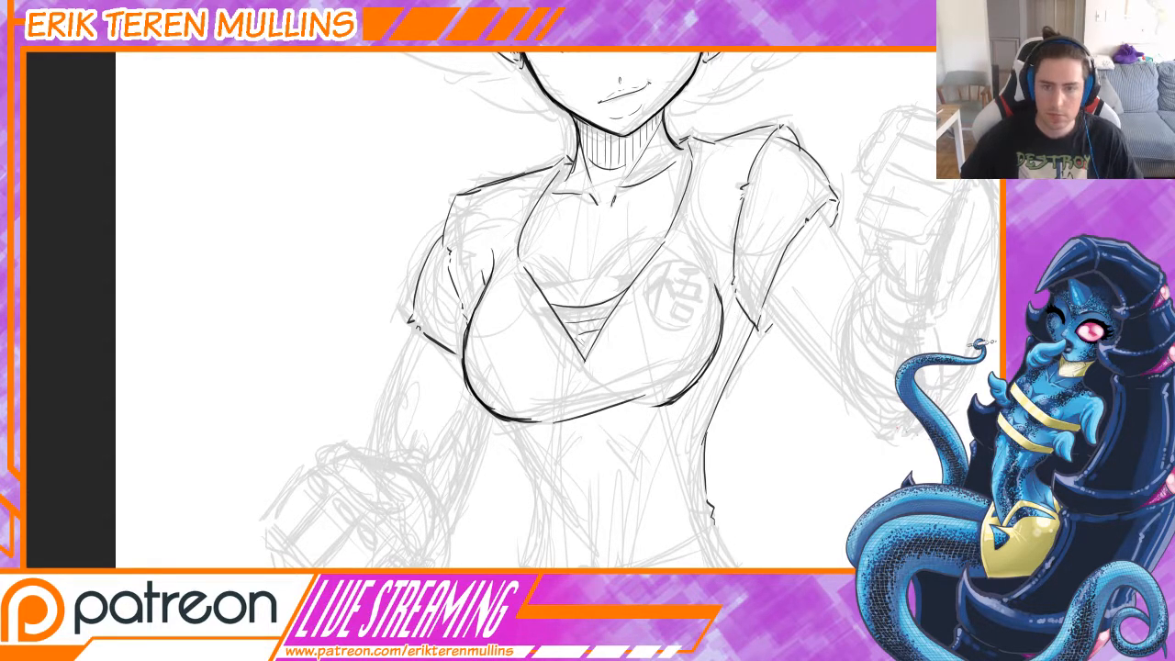
- Clean up the joins where the shifted chest contour meets the underside line and the sleeve side
mouse_move(717, 288)
left_mouse_down()
mouse_move(705, 235)
mouse_move(716, 285)
left_mouse_up()
mouse_move(649, 392)
left_mouse_down()
mouse_move(757, 401)
mouse_move(676, 425)
left_mouse_up()
key("ctrl+z")
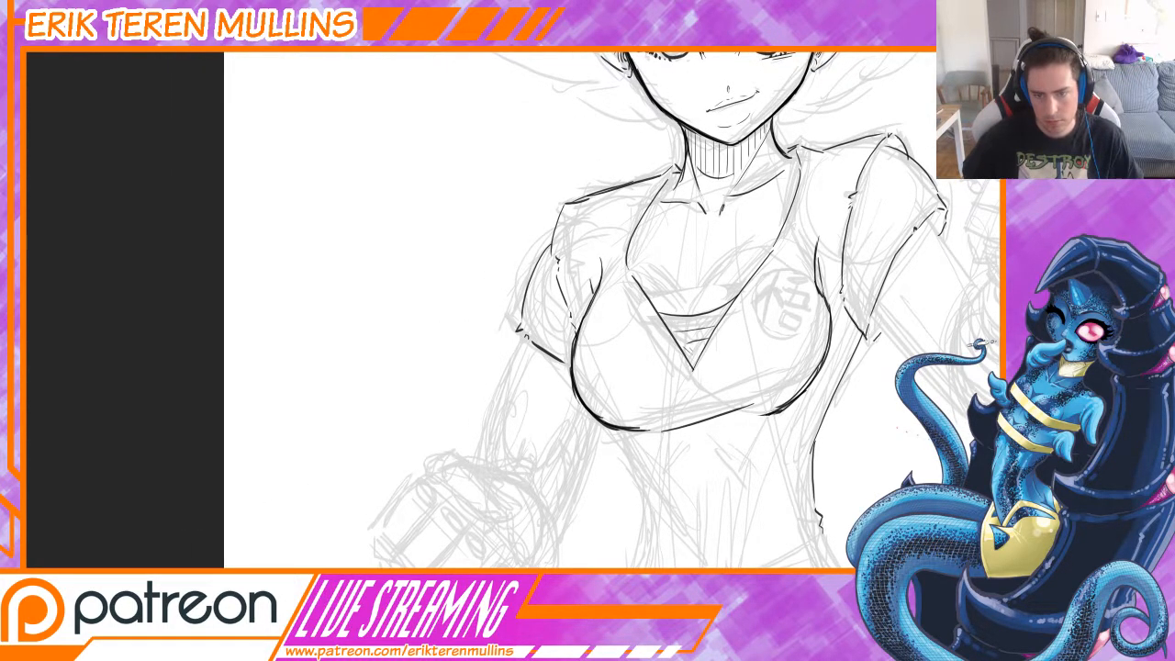
- Ink several thin horizontal fold lines across the shirt front just below the point of the V-neckline
left_click_drag(770, 414, 666, 428)
left_click_drag(705, 394, 635, 404)
left_click_drag(764, 384, 654, 384)
left_click_drag(722, 365, 578, 399)
left_click_drag(678, 332, 645, 341)
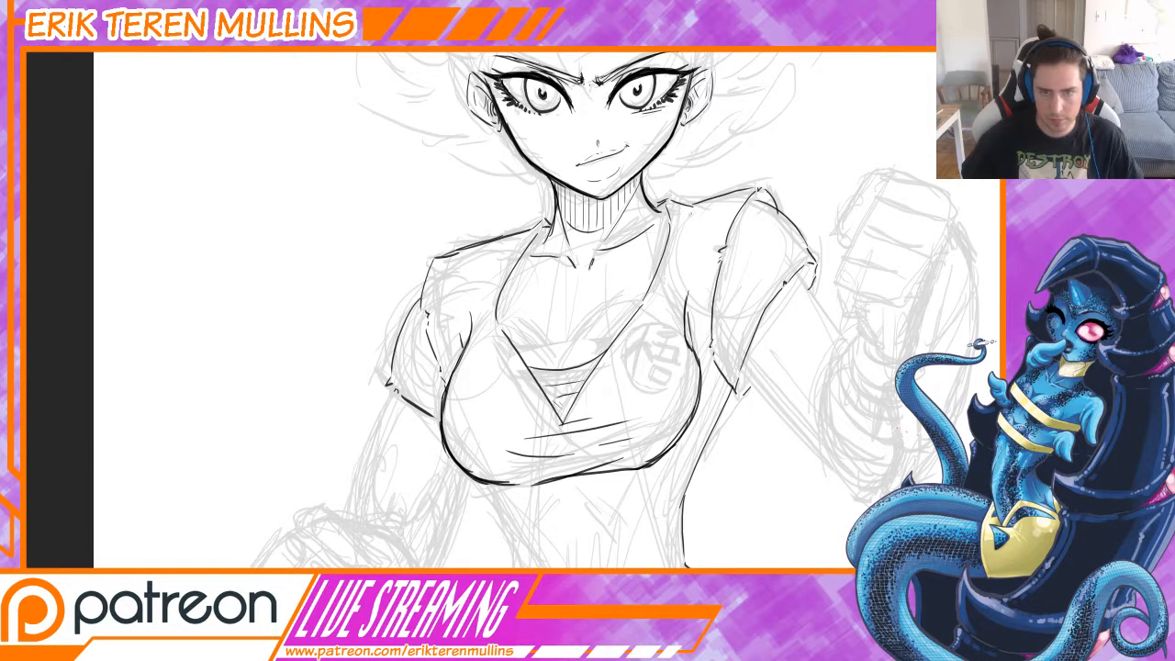
- Ink parallel trim lines along both sides of the V-neckline and add short strokes at the sleeve seam
mouse_move(688, 207)
left_mouse_down()
mouse_move(671, 273)
mouse_move(593, 400)
left_mouse_up()
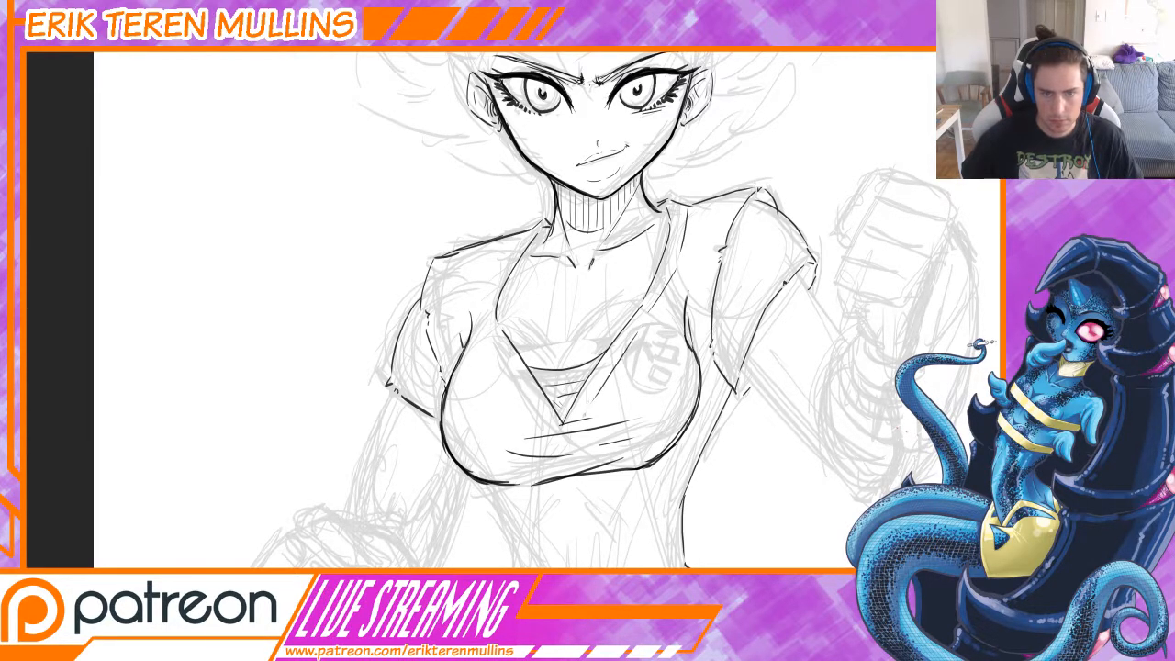
mouse_move(520, 237)
left_mouse_down()
mouse_move(487, 320)
mouse_move(552, 430)
left_mouse_up()
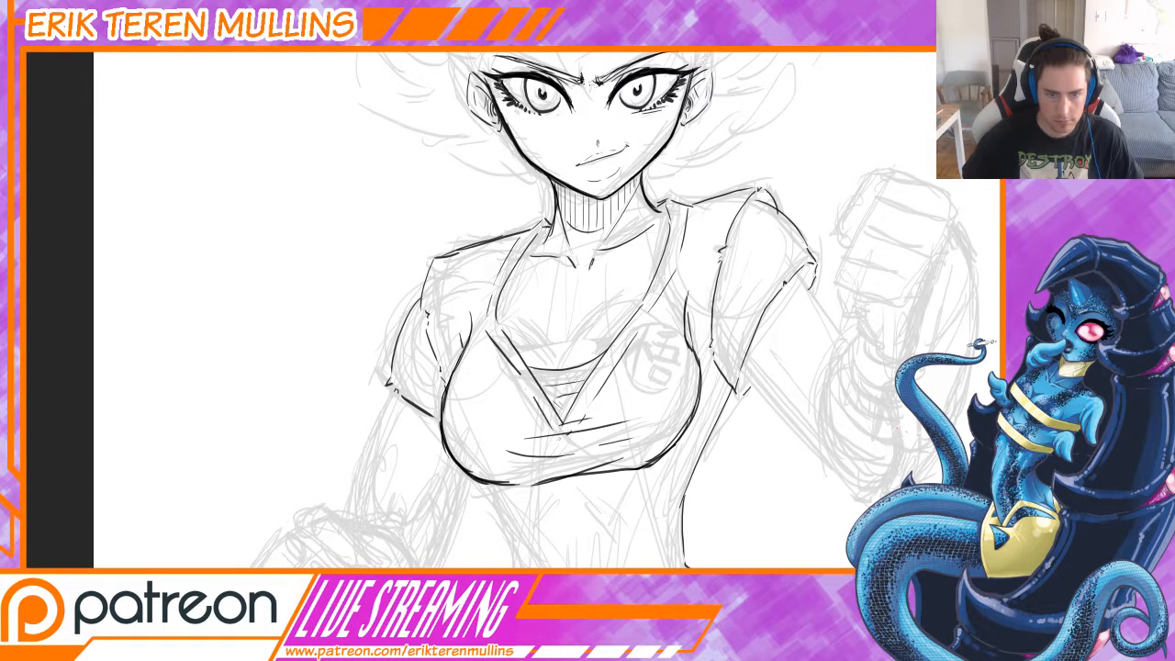
left_click_drag(449, 259, 440, 281)
left_click_drag(447, 299, 439, 352)
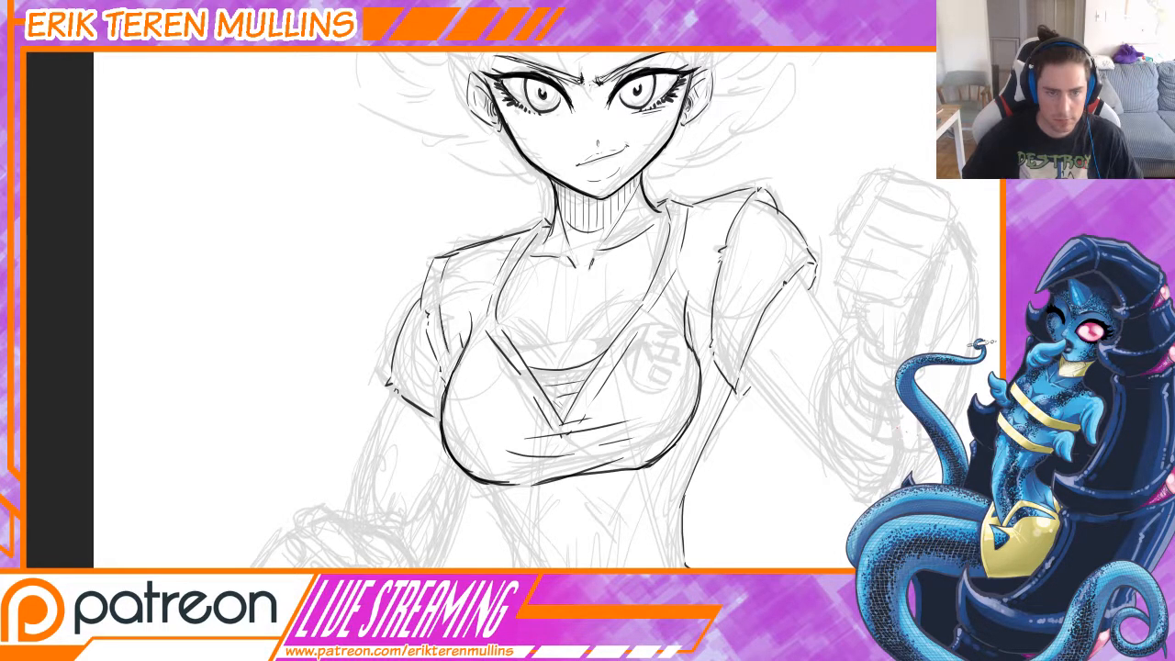
mouse_move(733, 195)
left_mouse_down()
mouse_move(706, 260)
mouse_move(699, 347)
mouse_move(731, 391)
left_mouse_up()
key("ctrl+z")
key("ctrl+z")
mouse_move(631, 393)
left_mouse_down()
mouse_move(696, 375)
mouse_move(684, 238)
left_mouse_up()
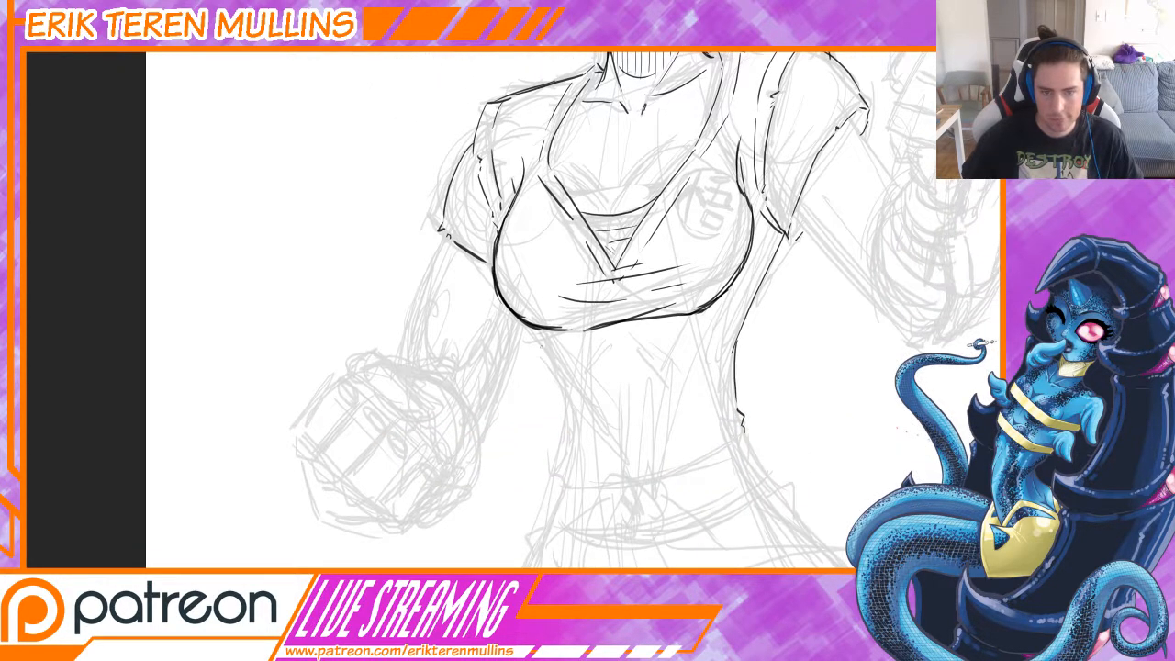
- Ink the torso's missing side from chest to waist and the curved upper edge of the belt
mouse_move(542, 329)
left_mouse_down()
mouse_move(570, 404)
mouse_move(593, 344)
mouse_move(584, 382)
mouse_move(720, 362)
left_mouse_up()
key("ctrl+z")
key("ctrl+z")
key("ctrl+z")
left_click_drag(595, 394, 739, 362)
key("ctrl+z")
mouse_move(585, 393)
left_mouse_down()
mouse_move(725, 370)
mouse_move(764, 337)
left_mouse_up()
left_click_drag(724, 386, 720, 359)
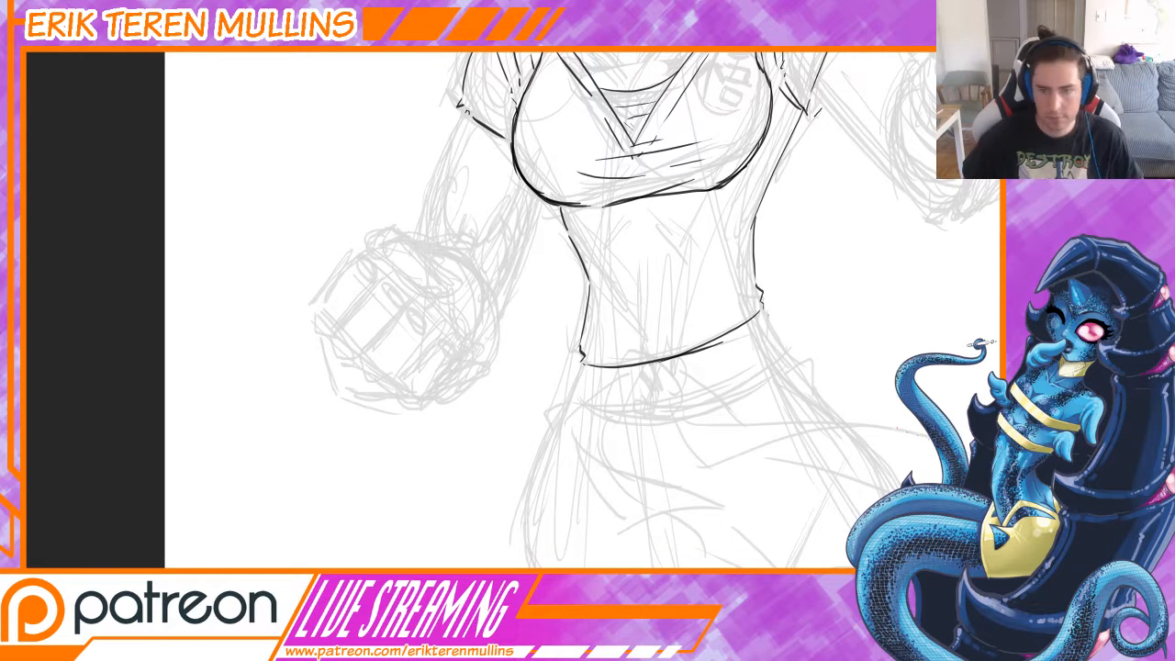
- Ink jagged, wrinkled side edges for the belt at both ends of its upper line
left_click_drag(763, 312, 771, 321)
left_click_drag(770, 321, 789, 351)
key("ctrl+z")
left_click_drag(711, 379, 666, 375)
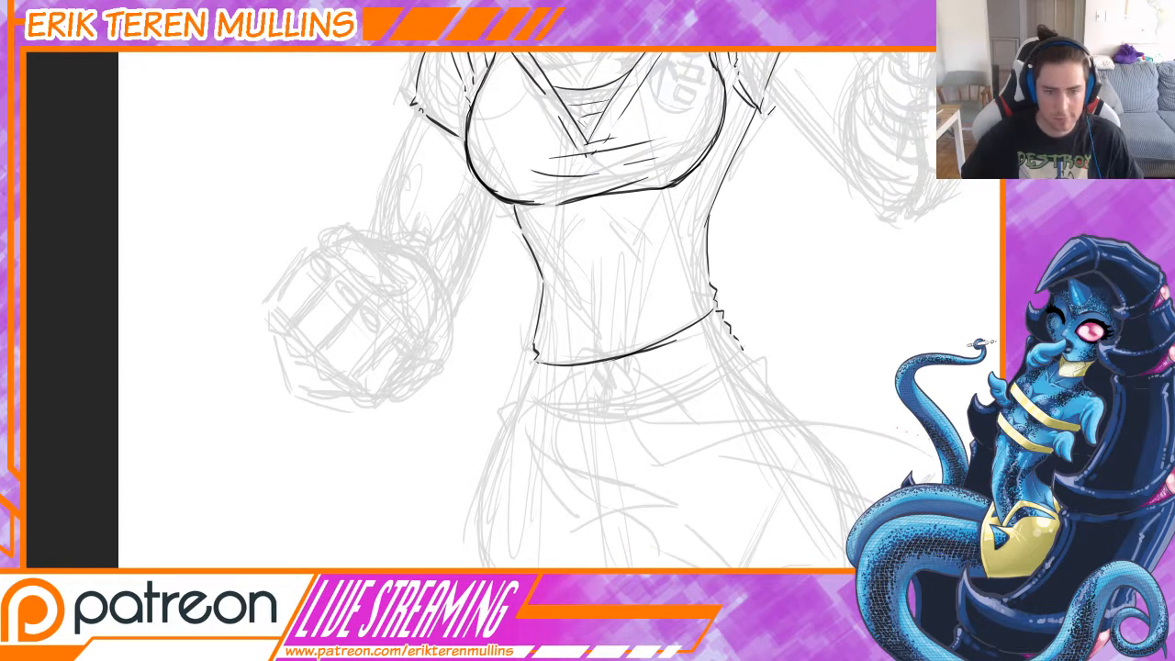
left_click_drag(534, 363, 528, 379)
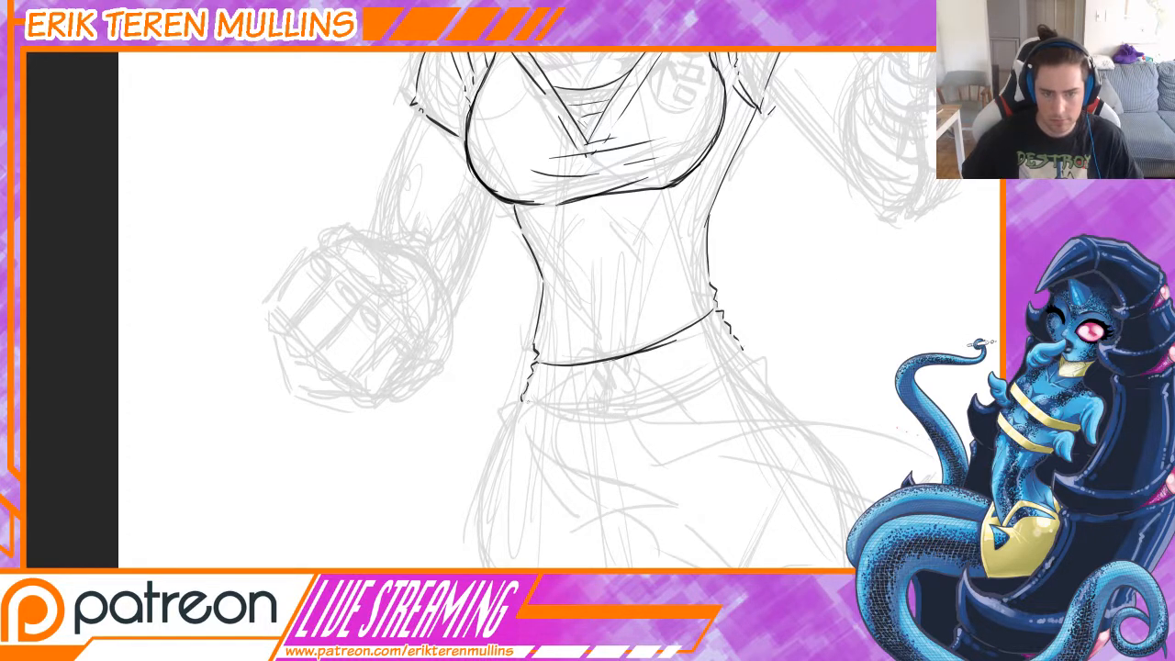
- Ink the curved lower edge of the belt, joining the bottoms of its two wrinkled ends
left_click_drag(524, 400, 740, 371)
key("ctrl+z")
mouse_move(523, 401)
left_mouse_down()
mouse_move(552, 418)
mouse_move(740, 373)
mouse_move(622, 412)
left_mouse_up()
key("ctrl+z")
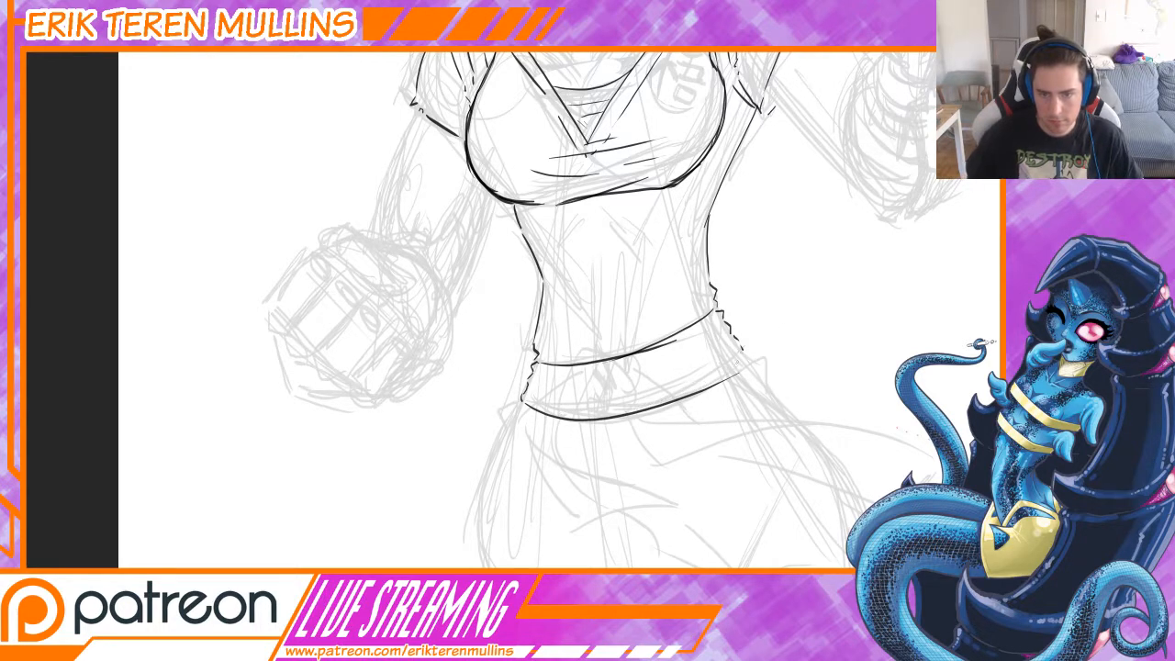
mouse_move(743, 349)
left_mouse_down()
mouse_move(700, 387)
mouse_move(624, 412)
left_mouse_up()
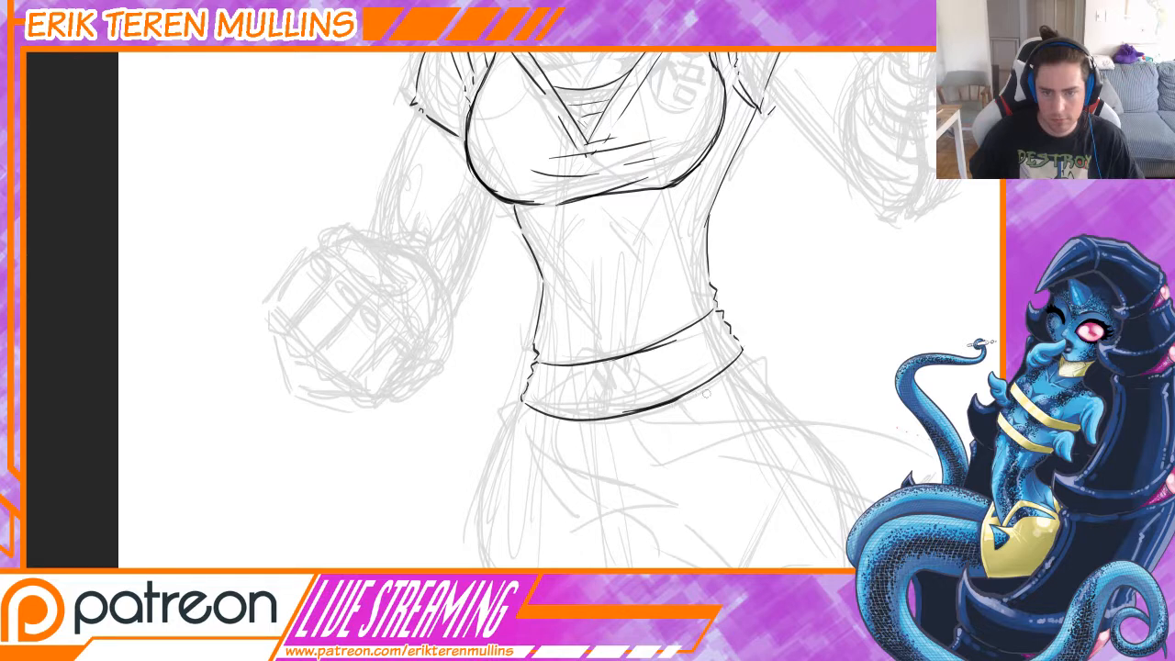
left_click_drag(620, 430, 591, 422)
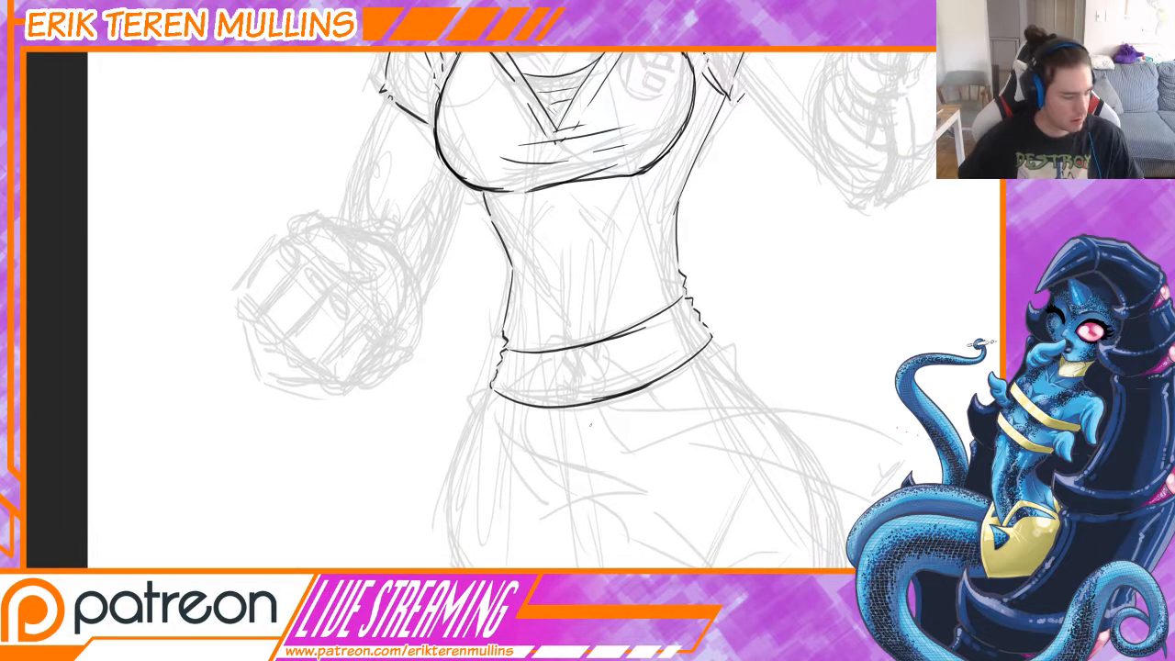
- Erase the middle of both belt lines and ink the folded knot in the gap
key("e")
mouse_move(571, 356)
left_mouse_down()
mouse_move(570, 409)
mouse_move(568, 361)
mouse_move(602, 408)
mouse_move(590, 350)
mouse_move(566, 356)
mouse_move(562, 406)
left_mouse_up()
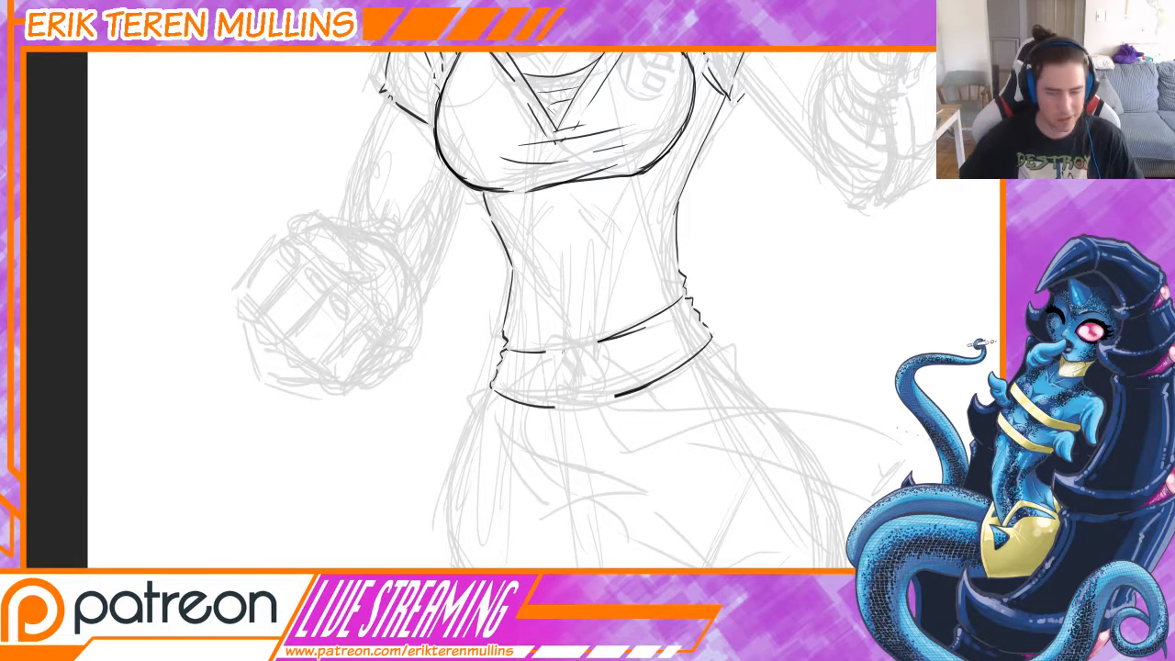
mouse_move(568, 359)
left_mouse_down()
mouse_move(547, 331)
mouse_move(551, 340)
mouse_move(523, 351)
mouse_move(523, 378)
mouse_move(556, 396)
left_mouse_up()
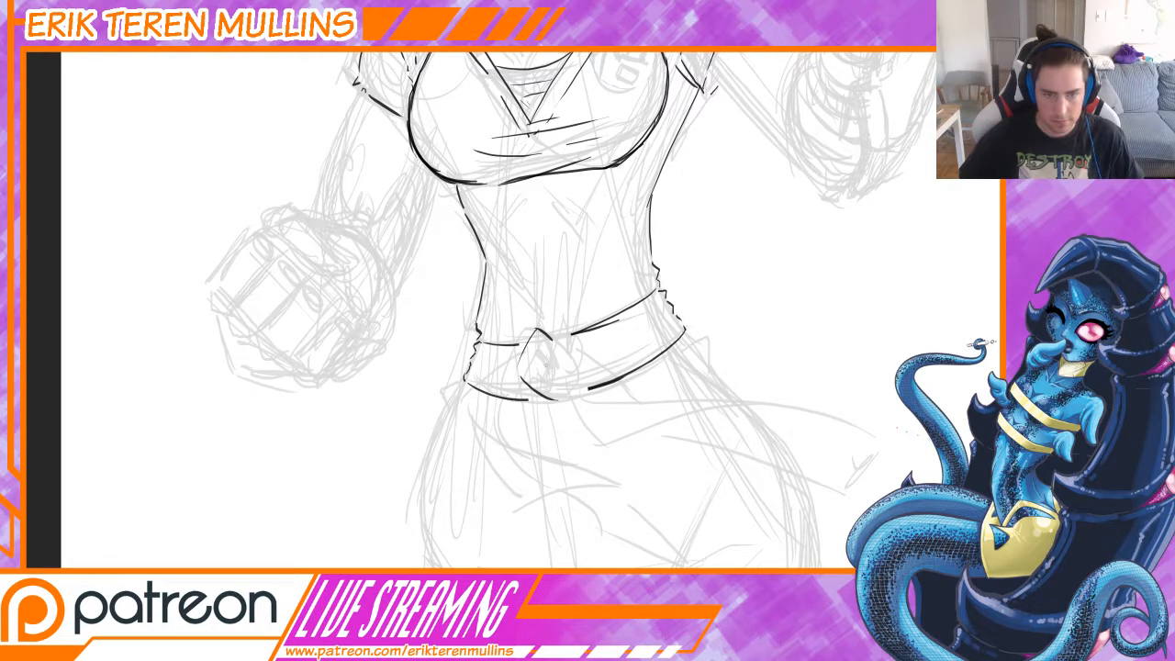
mouse_move(547, 340)
left_mouse_down()
mouse_move(581, 375)
mouse_move(562, 412)
left_mouse_up()
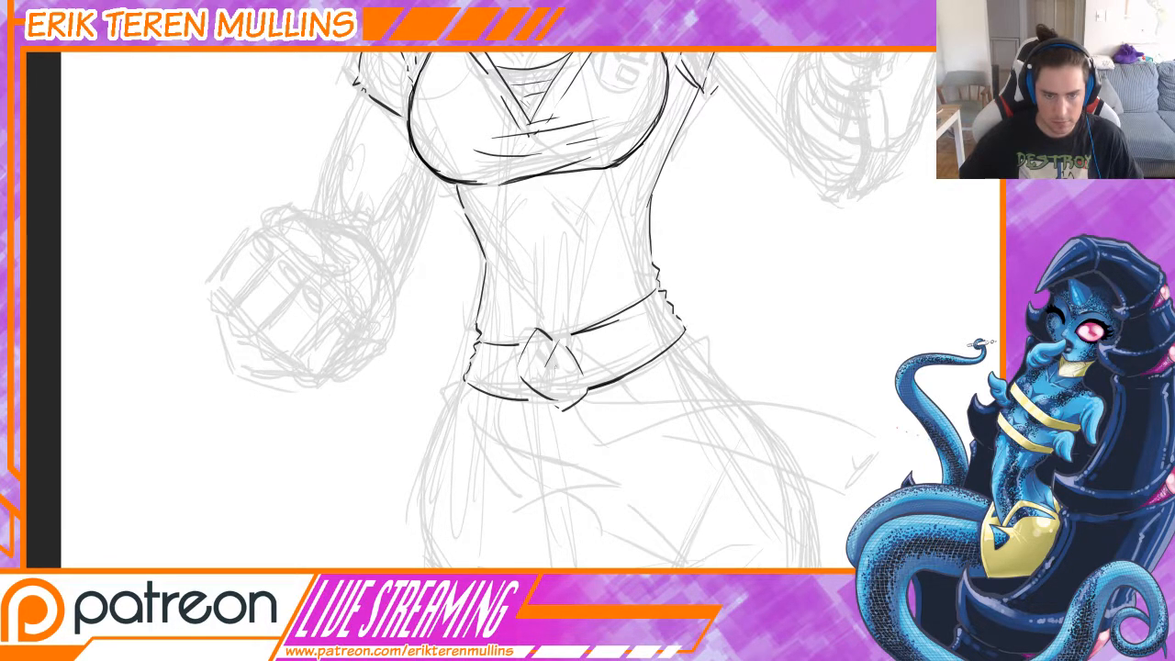
left_click_drag(556, 366, 564, 392)
mouse_move(551, 334)
left_mouse_down()
mouse_move(577, 343)
mouse_move(585, 381)
mouse_move(553, 404)
mouse_move(614, 413)
mouse_move(541, 437)
left_mouse_up()
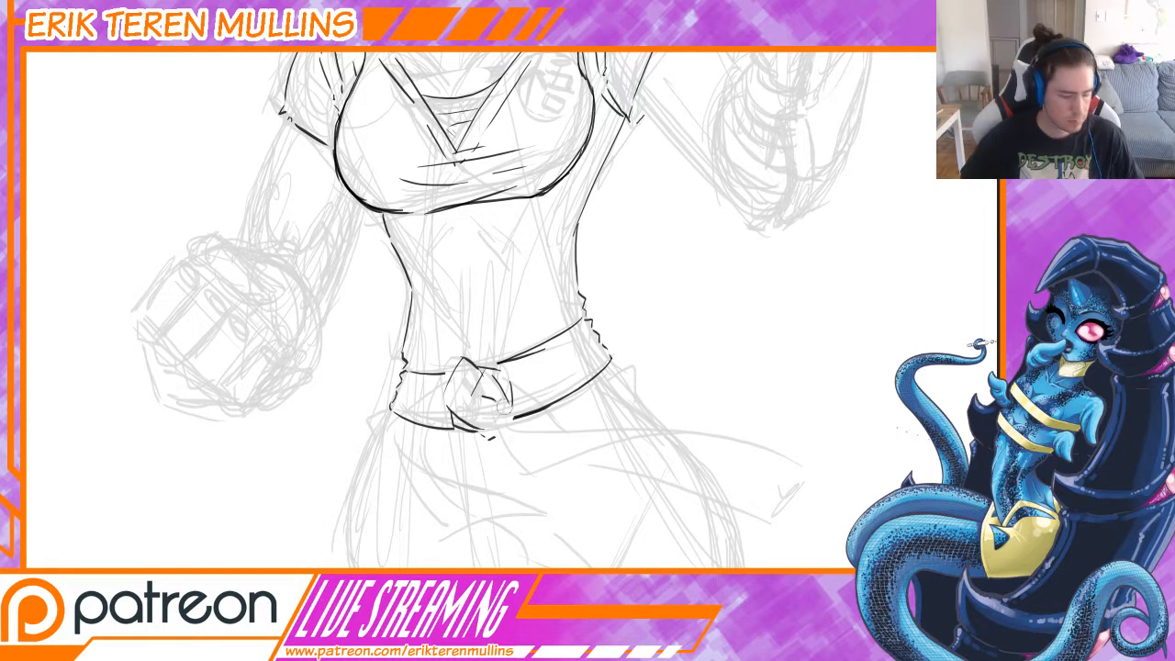
- Ink the gathered fold lines where the sash tail emerges beneath the belt knot
left_click_drag(512, 418, 559, 444)
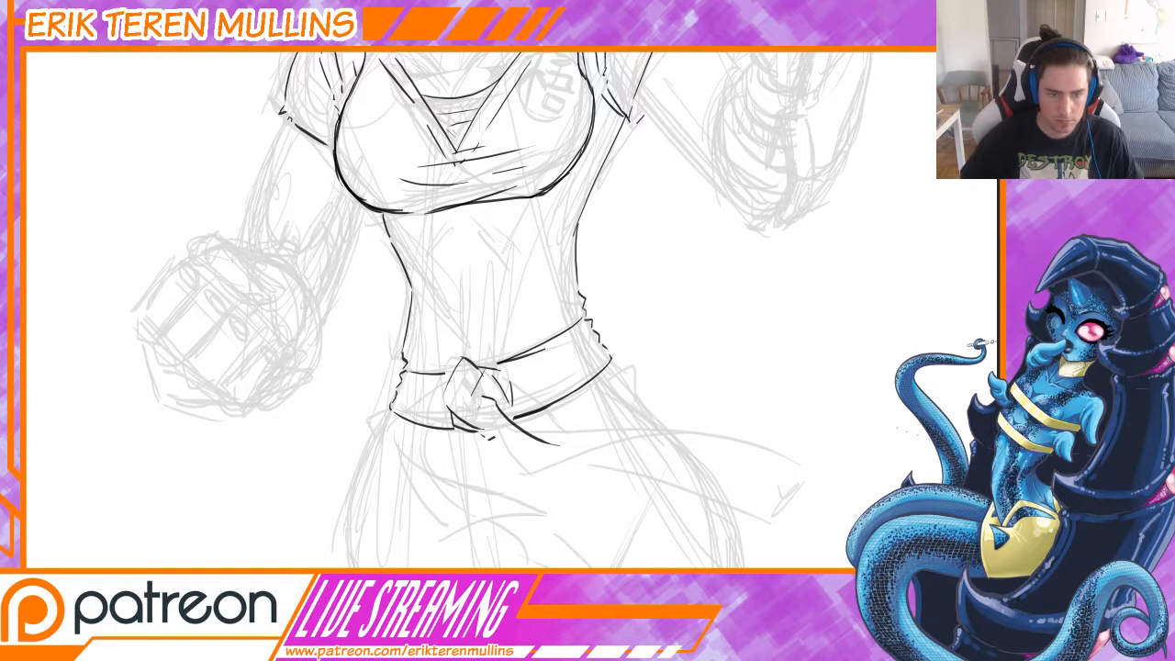
mouse_move(483, 399)
left_mouse_down()
mouse_move(540, 470)
mouse_move(569, 478)
left_mouse_up()
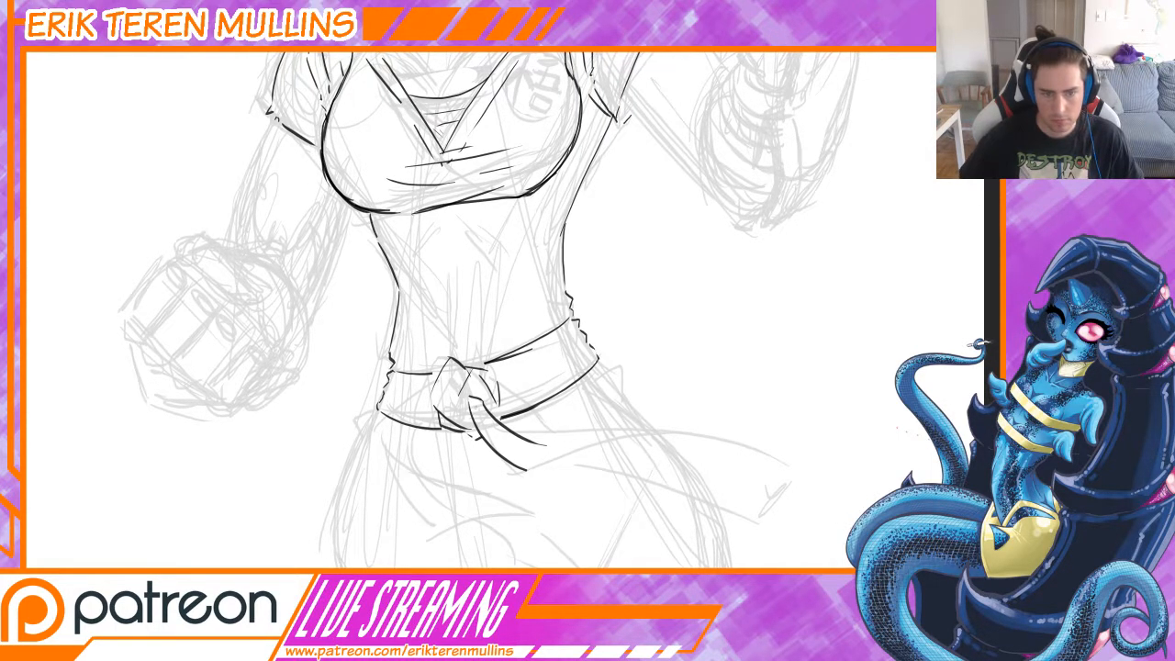
left_click_drag(468, 399, 518, 450)
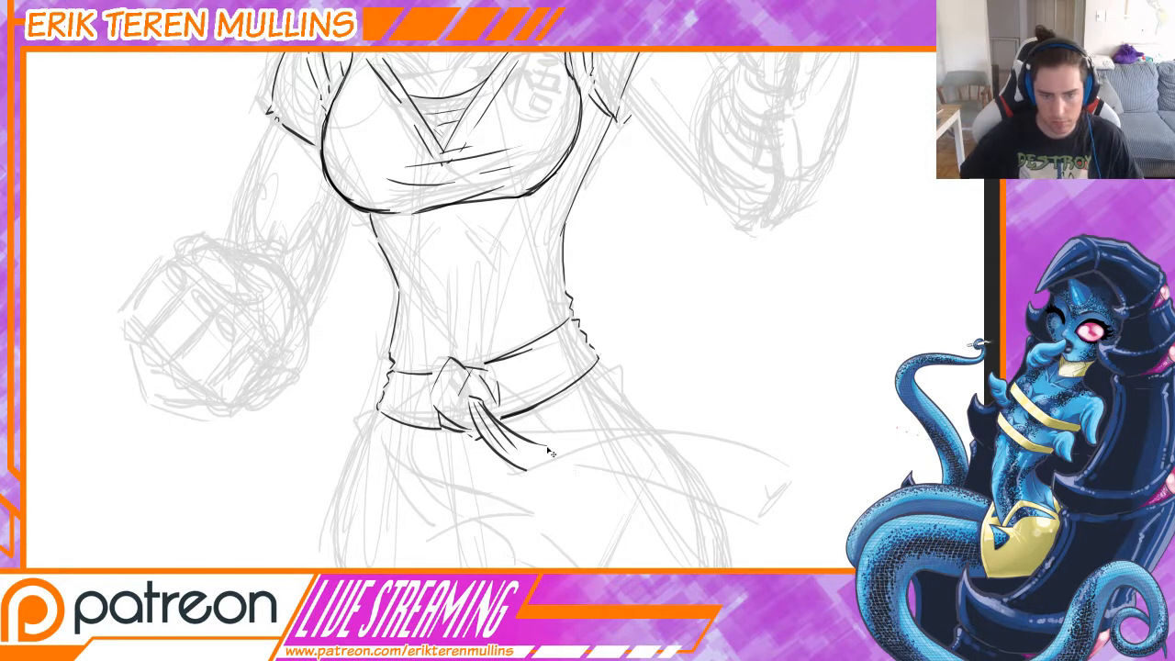
key("ctrl+z")
- Ink the long flowing upper edge of the sash tail, sweeping outward from the knot past the hip
mouse_move(480, 399)
left_mouse_down()
mouse_move(533, 450)
mouse_move(731, 449)
left_mouse_up()
left_click_drag(500, 428, 760, 463)
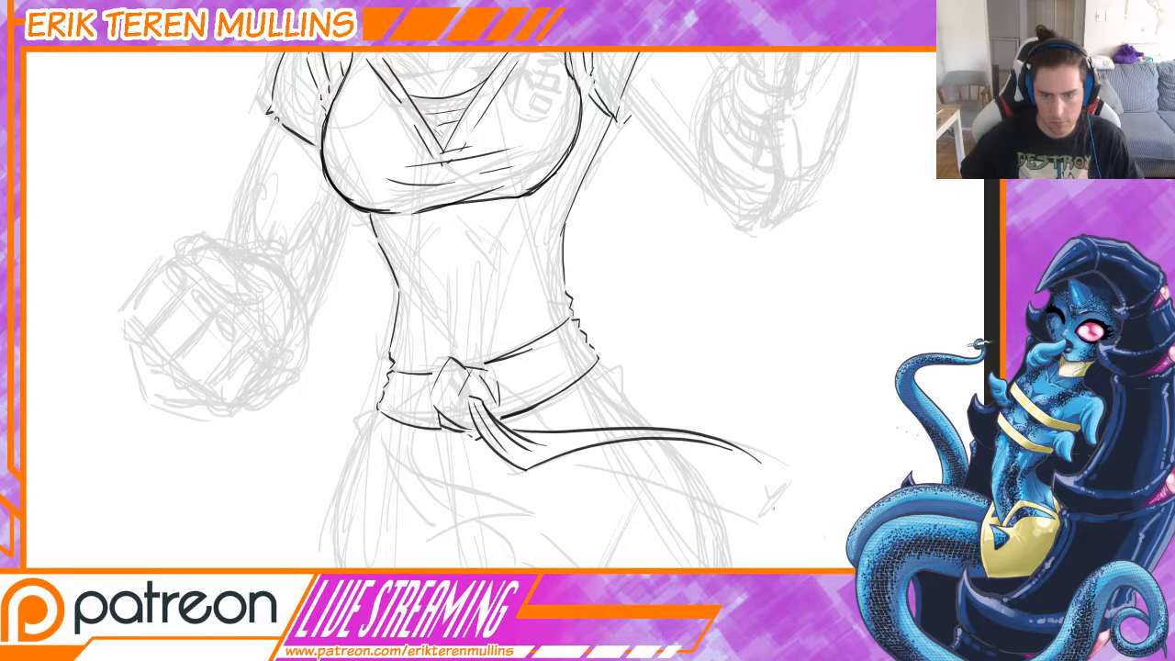
key("ctrl+z")
left_click_drag(514, 431, 808, 510)
key("ctrl+z")
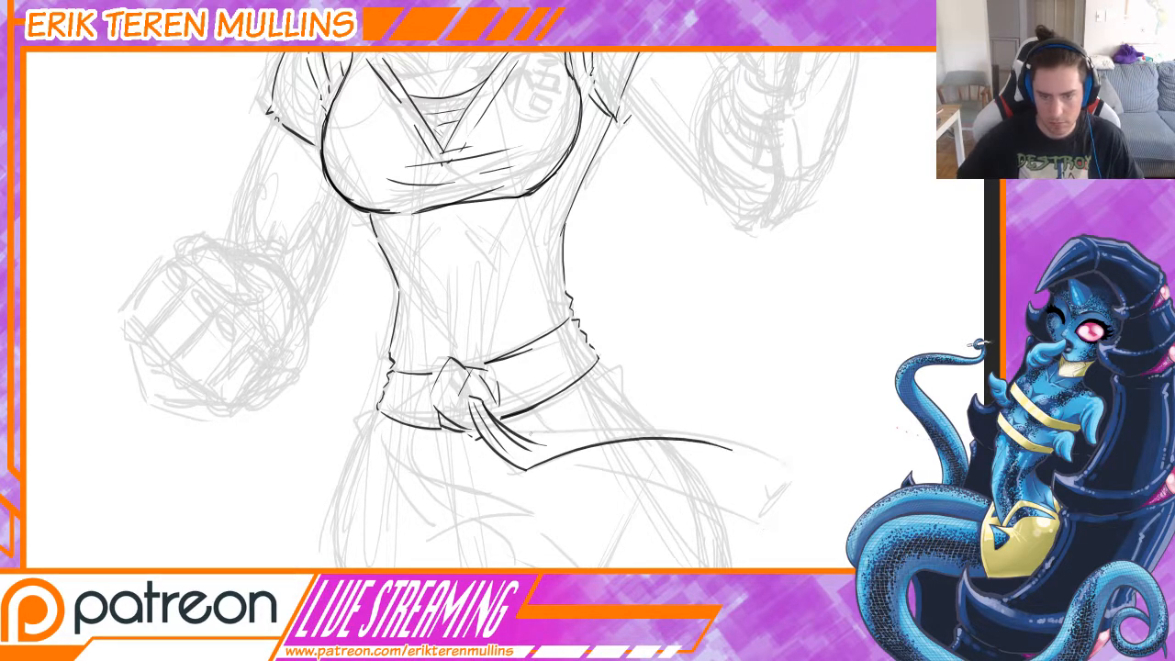
mouse_move(514, 431)
left_mouse_down()
mouse_move(627, 436)
mouse_move(838, 525)
left_mouse_up()
key("ctrl+z")
left_click_drag(508, 426, 860, 516)
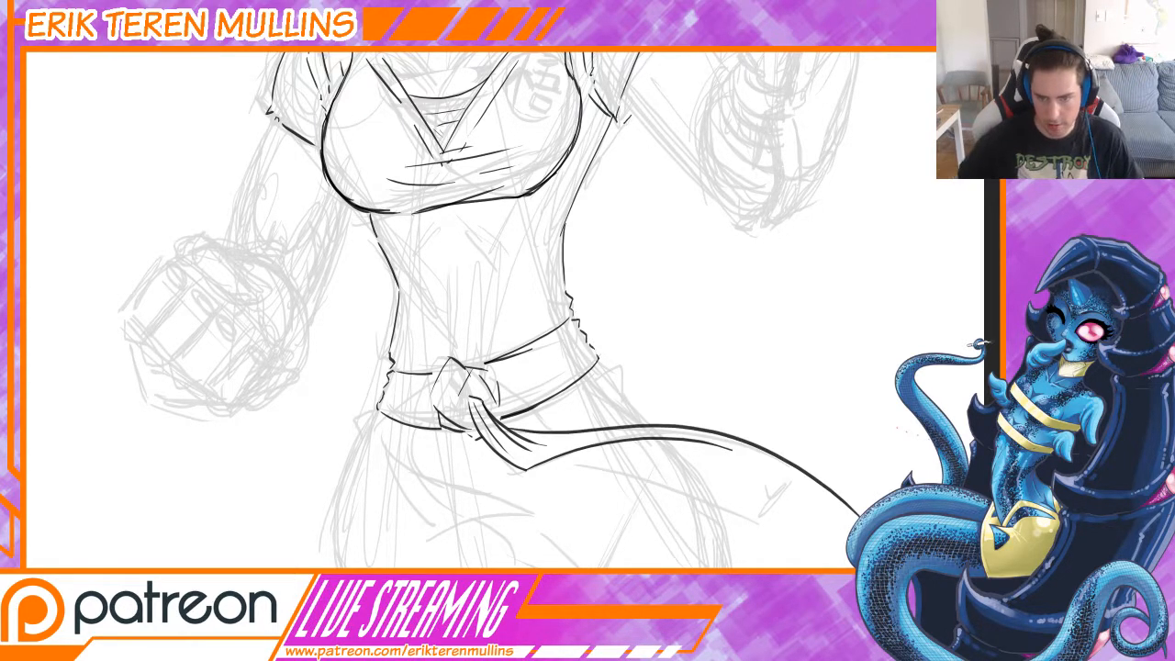
- Ink the sash tail's lower edge, trim the overshooting line, and finish its end with a ragged edge
left_click_drag(801, 471, 734, 509)
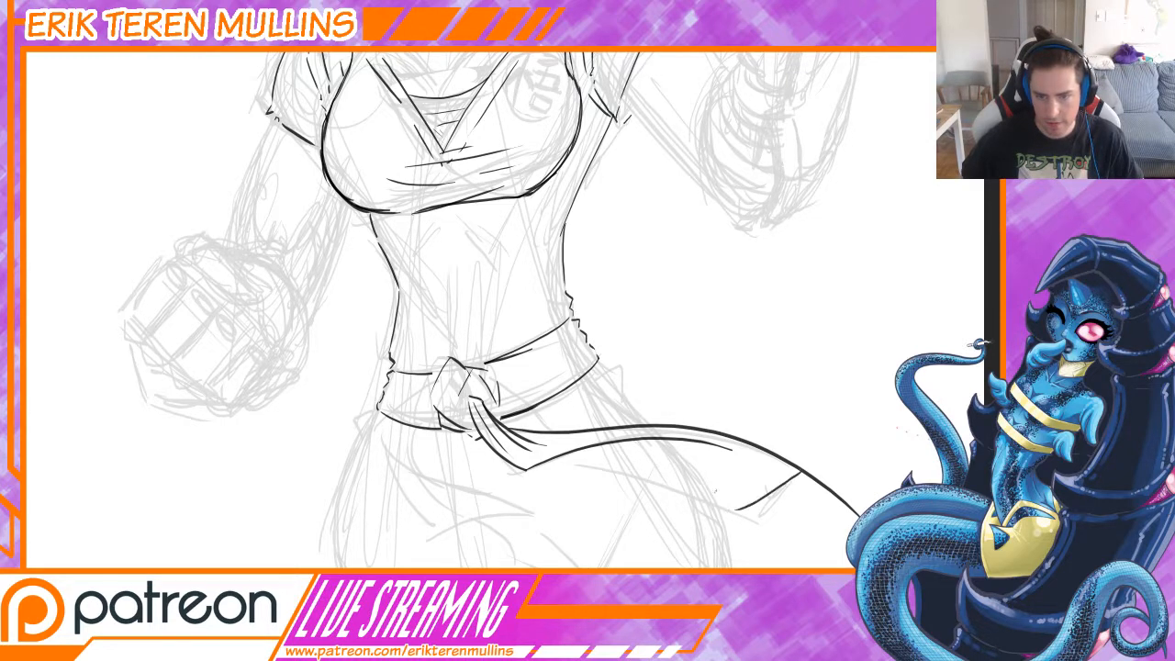
left_click_drag(551, 457, 742, 506)
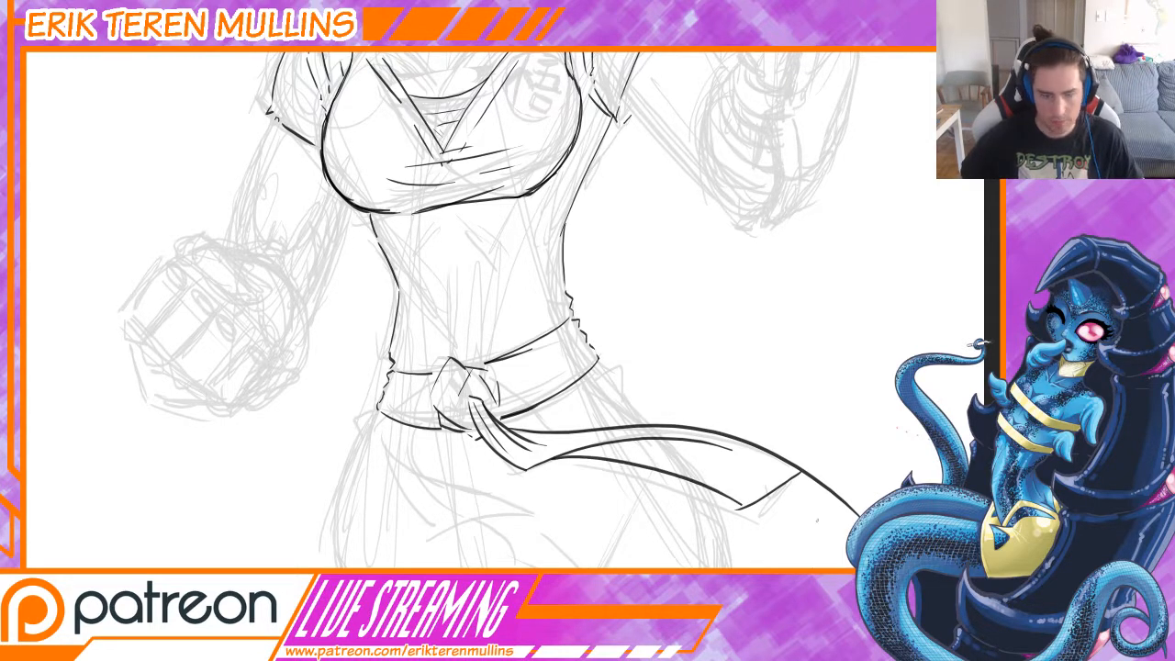
mouse_move(855, 512)
left_mouse_down()
mouse_move(812, 472)
mouse_move(751, 512)
left_mouse_up()
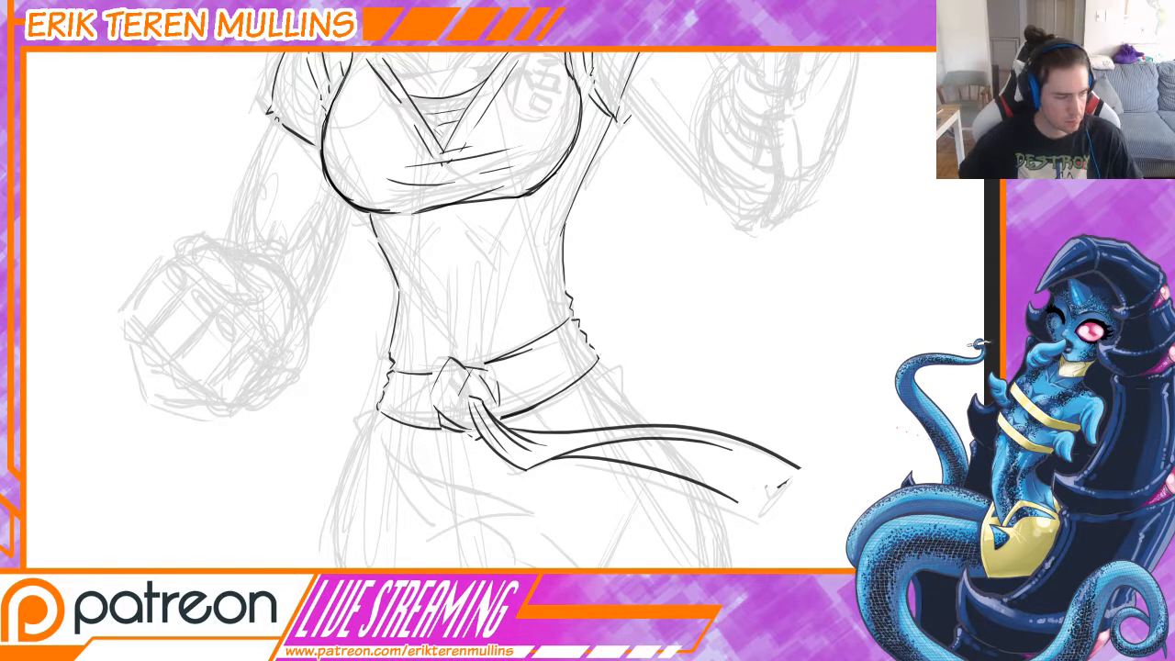
left_click_drag(744, 505, 784, 481)
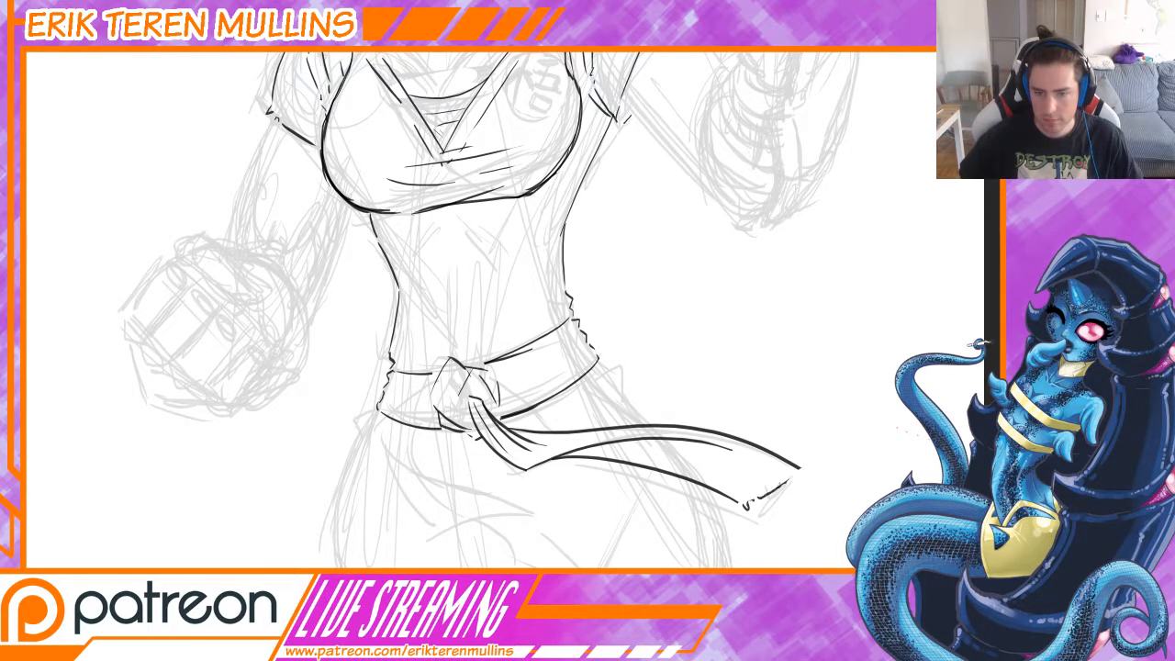
- Add small fold strokes where the sash tail passes through the belt knot
left_click_drag(504, 457, 638, 495)
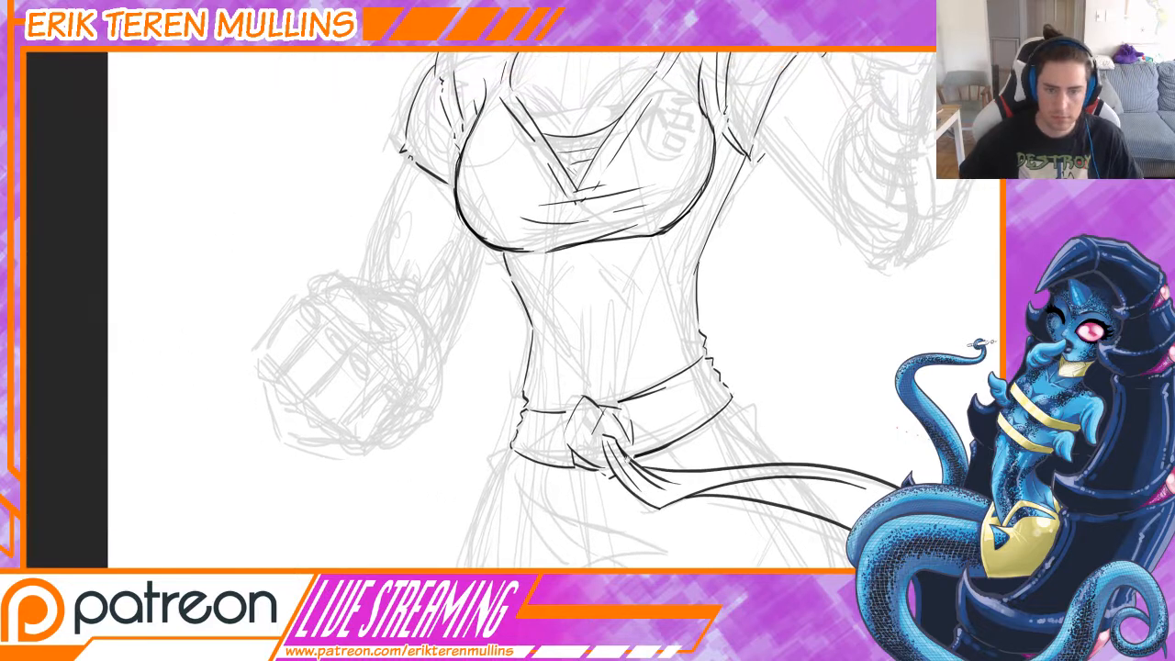
mouse_move(606, 429)
left_mouse_down()
mouse_move(595, 459)
mouse_move(636, 496)
left_mouse_up()
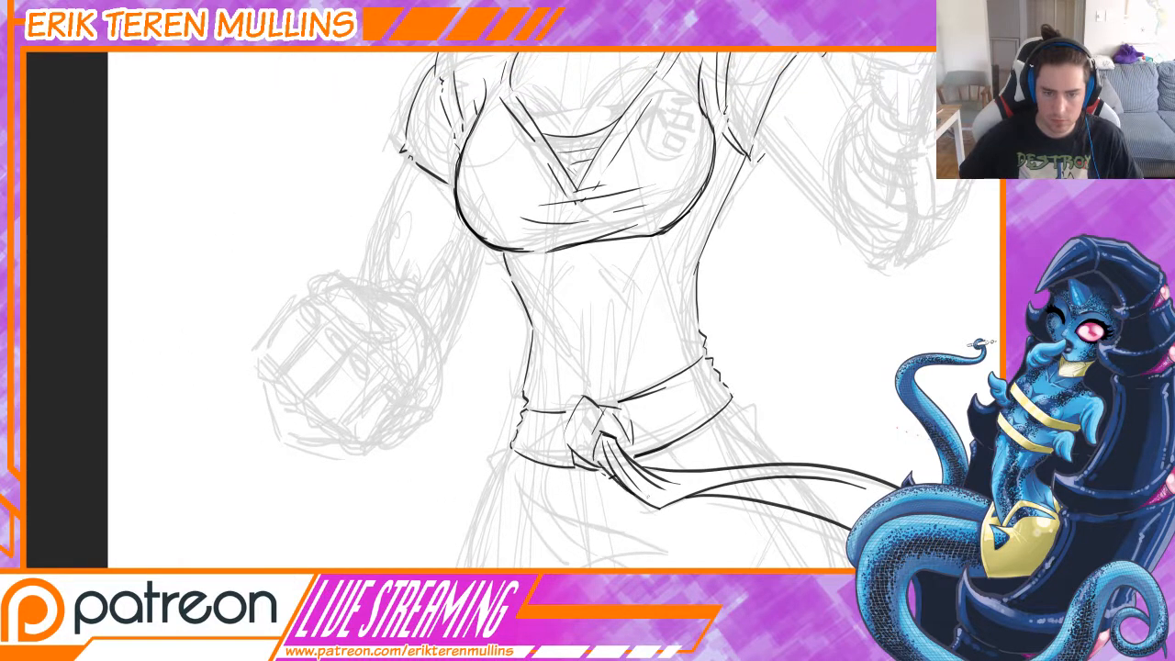
mouse_move(621, 430)
left_mouse_down()
mouse_move(623, 446)
mouse_move(590, 406)
mouse_move(557, 480)
left_mouse_up()
key("ctrl+z")
- Ink a second sash tail looping down from the belt knot, with its curved outer side, upper edge and short inner edge
mouse_move(589, 397)
left_mouse_down()
mouse_move(516, 470)
mouse_move(533, 462)
mouse_move(599, 565)
left_mouse_up()
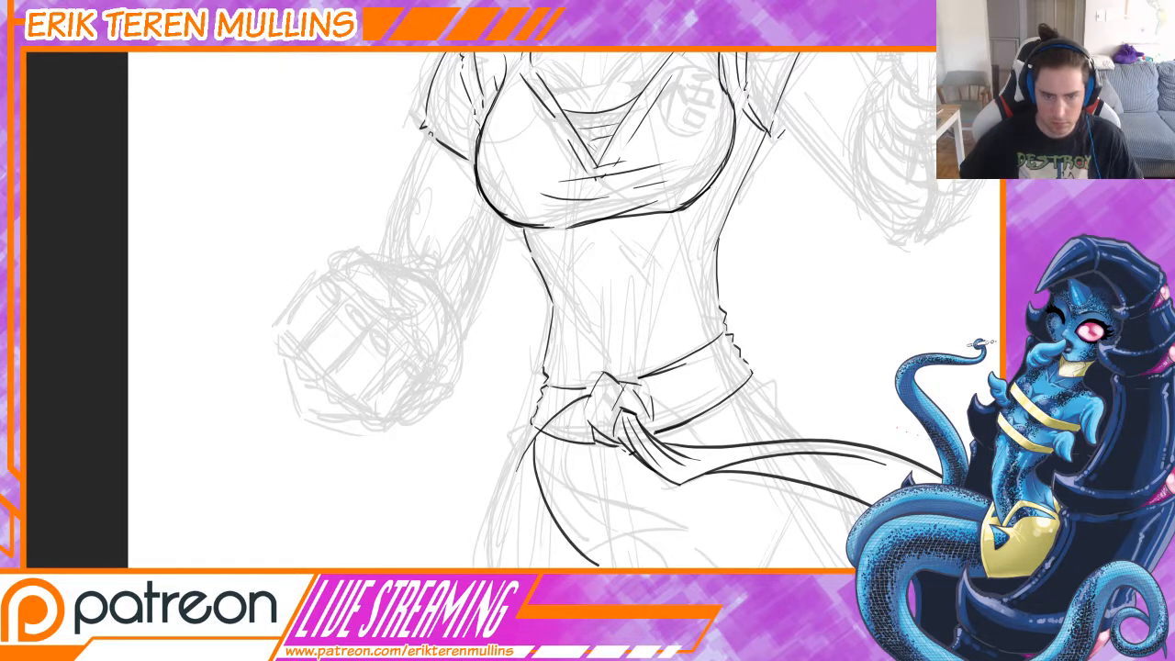
left_click_drag(588, 420, 565, 517)
key("ctrl+z")
left_click_drag(534, 452, 704, 531)
key("ctrl+z")
left_click_drag(535, 457, 681, 510)
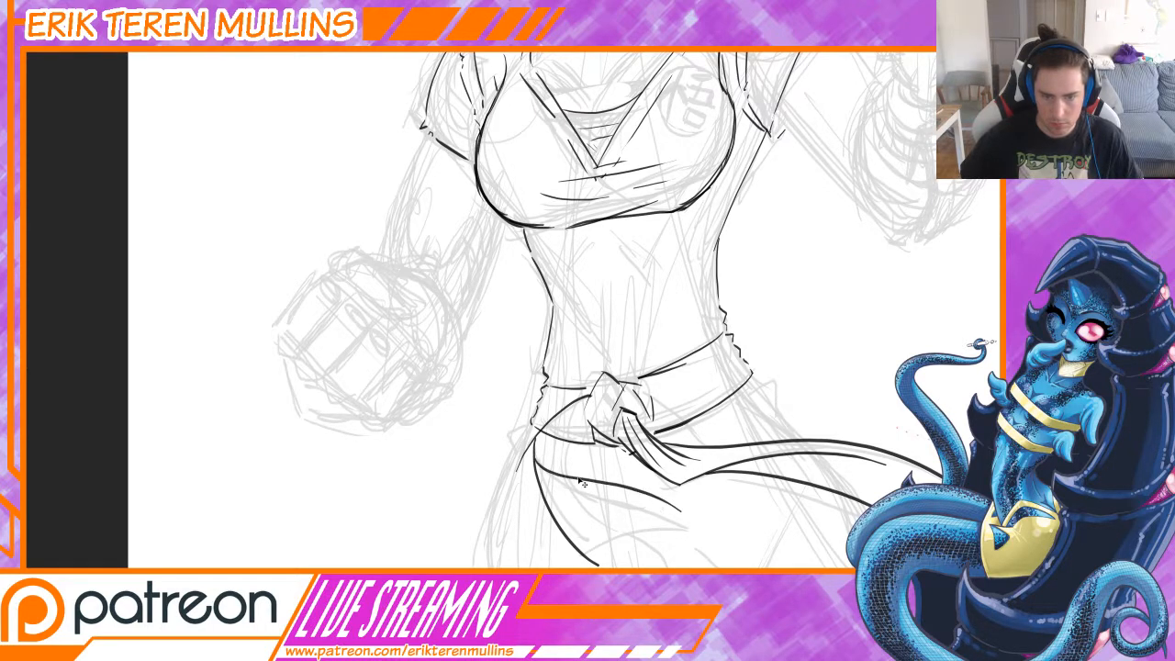
left_click_drag(589, 427, 567, 475)
- Ink the folded-over end of the second sash tail with a turn line, long tapering edge, short inner edge and ragged tip
left_click_drag(660, 557, 570, 446)
left_click_drag(477, 424, 573, 441)
key("ctrl+z")
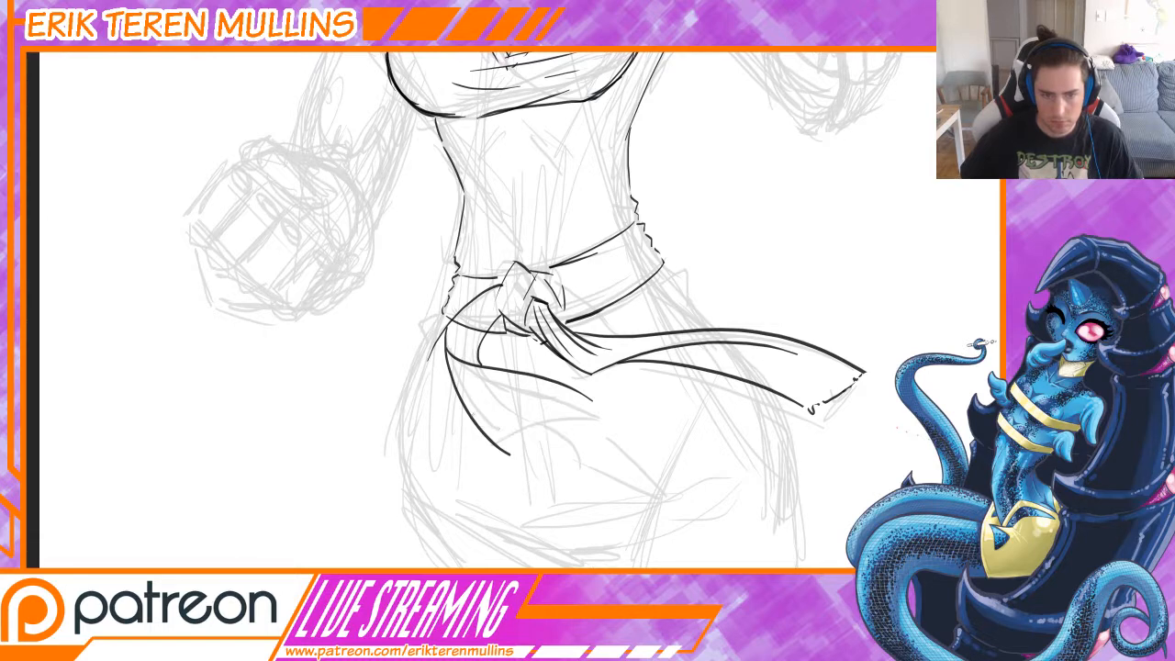
left_click_drag(474, 418, 558, 441)
key("ctrl+z")
left_click_drag(480, 410, 621, 424)
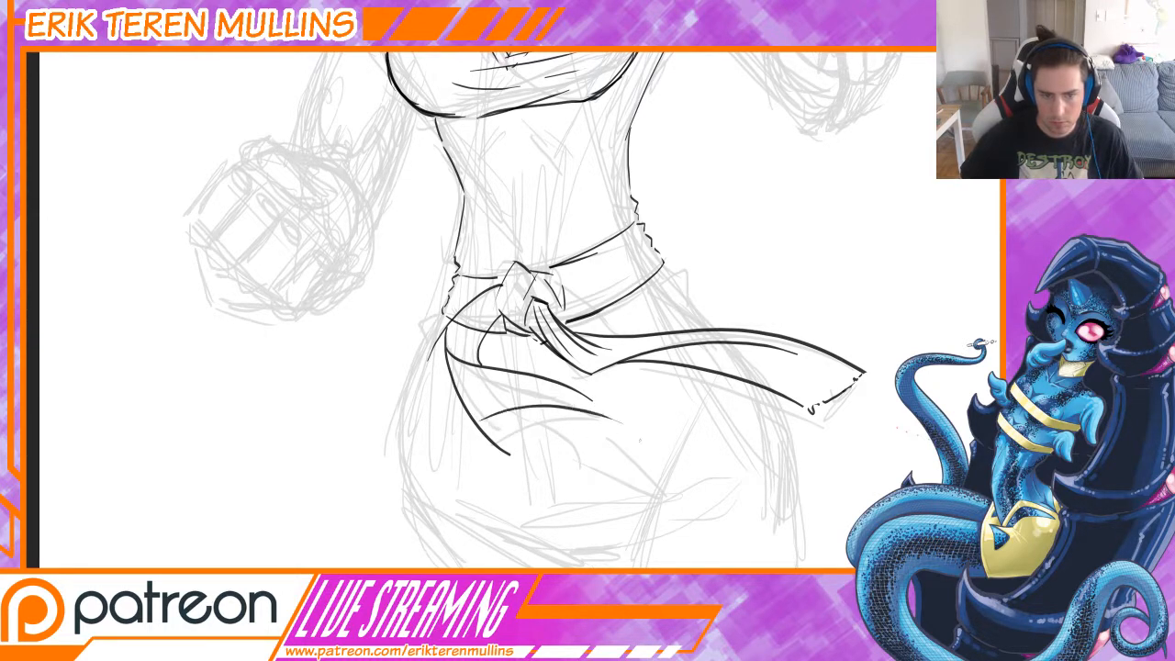
key("ctrl+z")
mouse_move(480, 411)
left_mouse_down()
mouse_move(599, 424)
mouse_move(667, 514)
left_mouse_up()
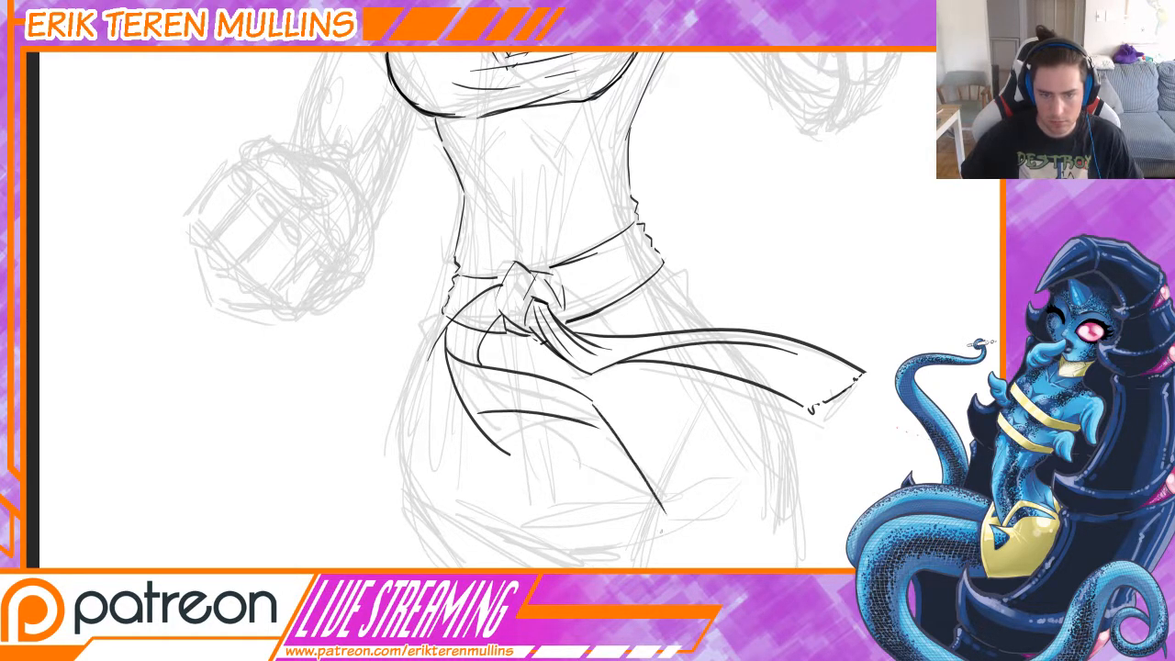
key("ctrl+z")
left_click_drag(595, 407, 672, 517)
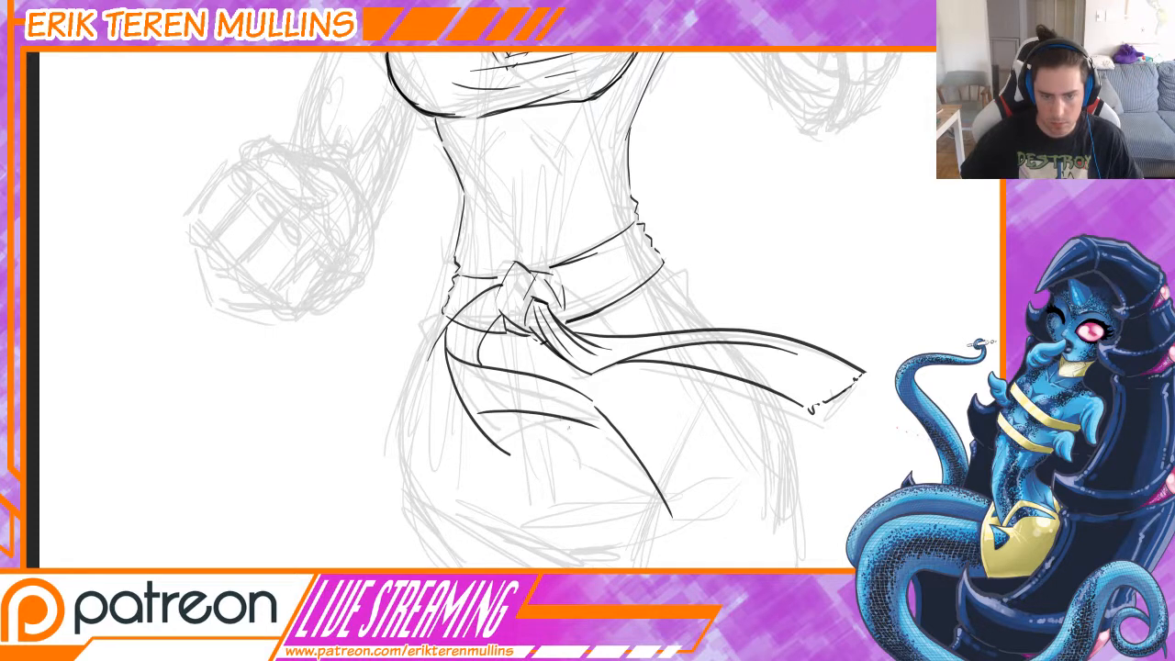
mouse_move(563, 420)
left_mouse_down()
mouse_move(588, 473)
mouse_move(668, 513)
left_mouse_up()
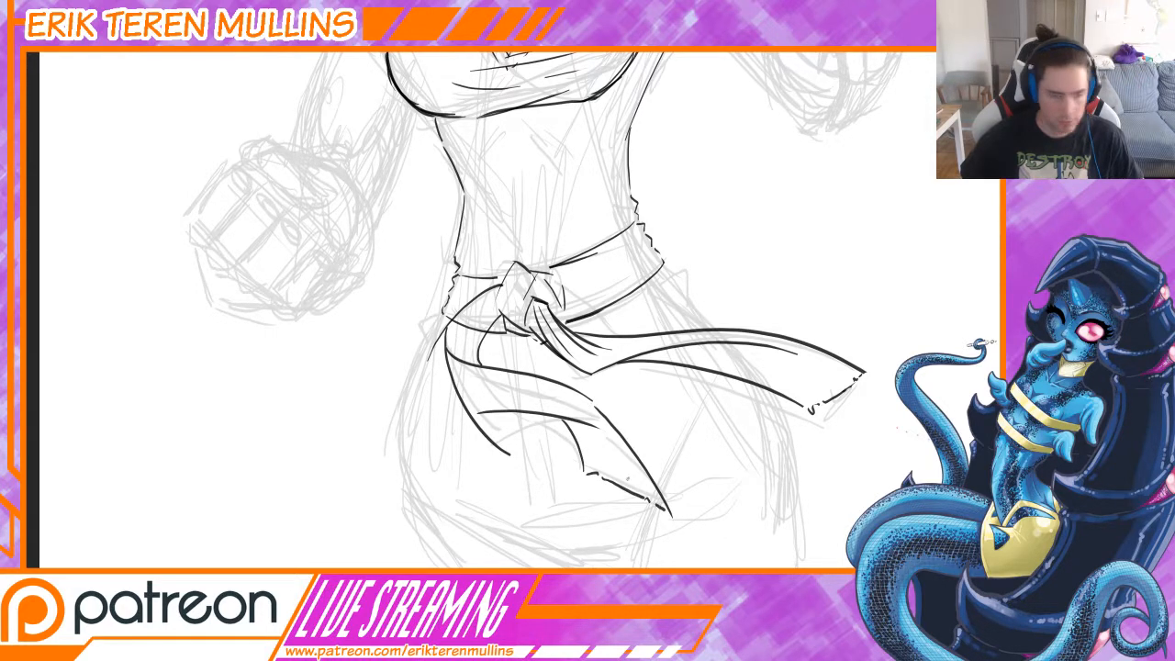
- Erase the overshooting end of the second sash tail's outer line and the belt lines crossing its loop
key("e")
mouse_move(505, 456)
left_mouse_down()
mouse_move(476, 437)
mouse_move(475, 418)
left_mouse_up()
mouse_move(437, 348)
left_mouse_down()
mouse_move(449, 307)
mouse_move(461, 329)
mouse_move(487, 325)
left_mouse_up()
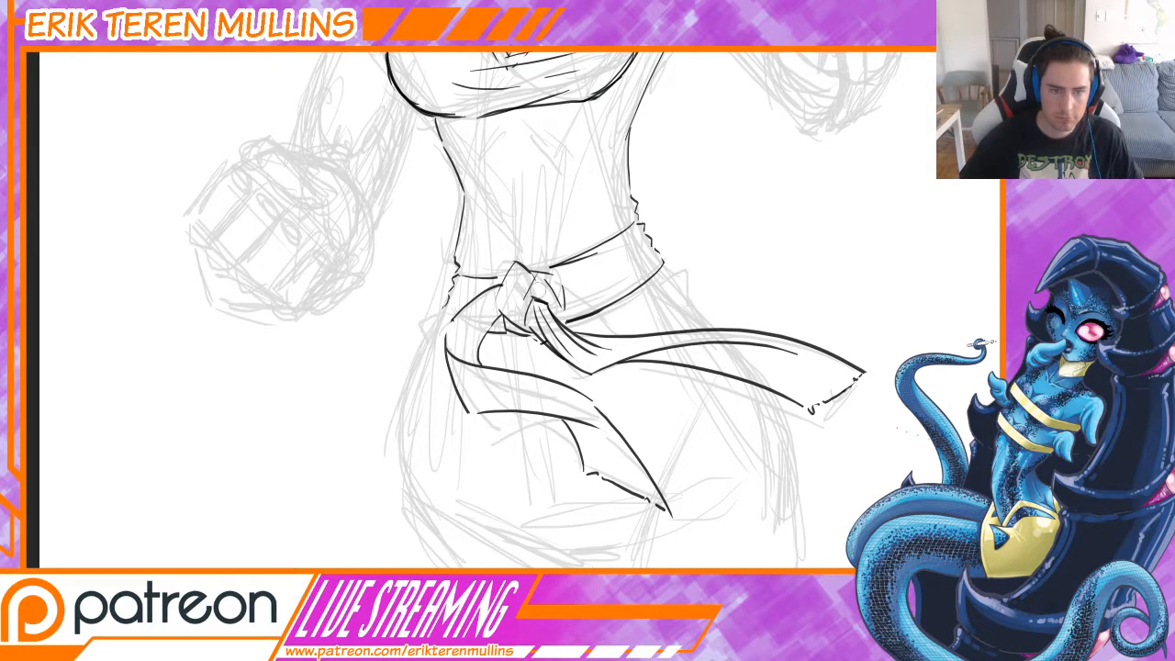
- Strengthen the belt knot's outline and ink fold lines along the belt on both sides of it
left_click_drag(540, 291, 683, 323)
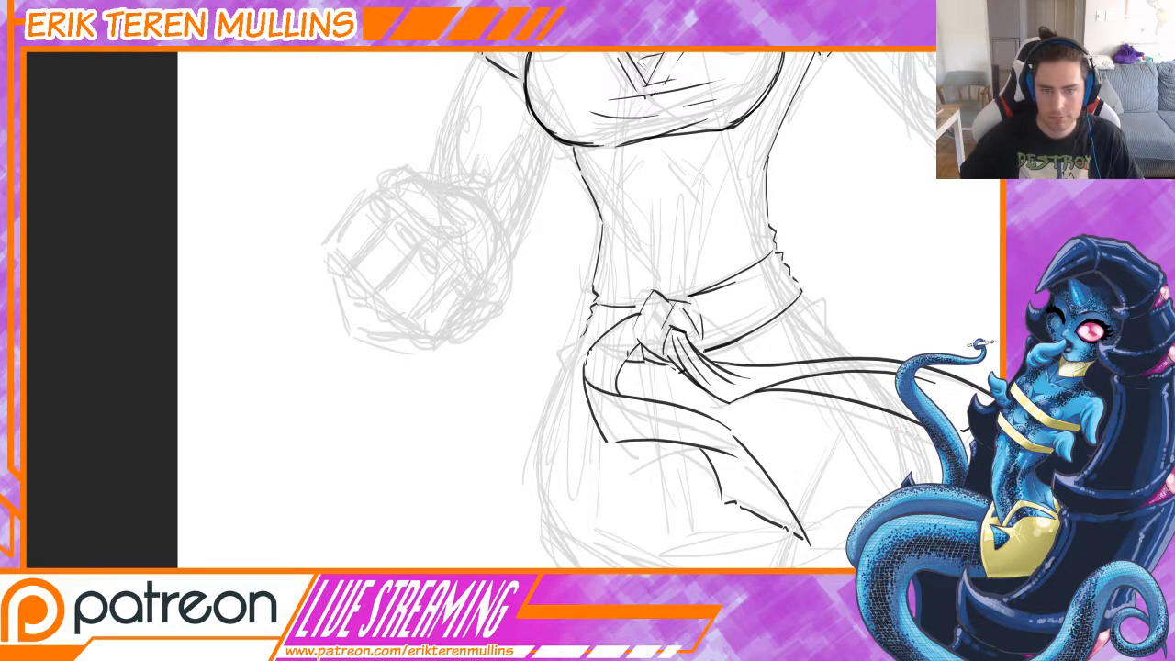
mouse_move(649, 297)
left_mouse_down()
mouse_move(637, 322)
mouse_move(667, 363)
mouse_move(627, 358)
left_mouse_up()
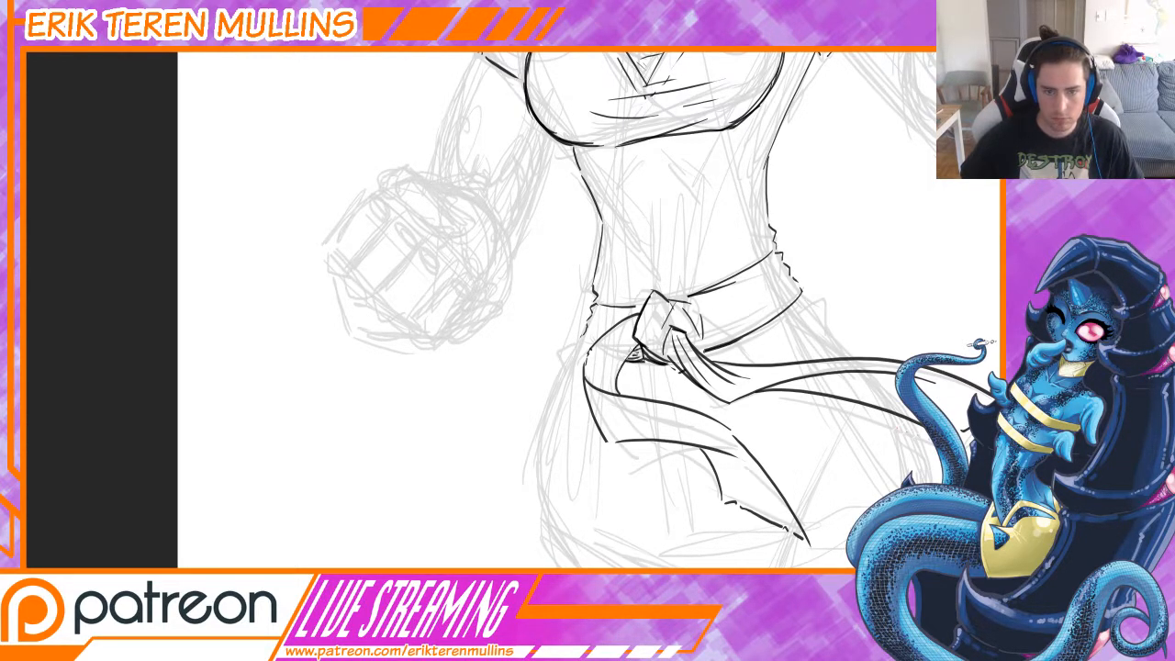
mouse_move(633, 313)
left_mouse_down()
mouse_move(590, 317)
mouse_move(625, 313)
left_mouse_up()
left_click_drag(740, 287, 696, 305)
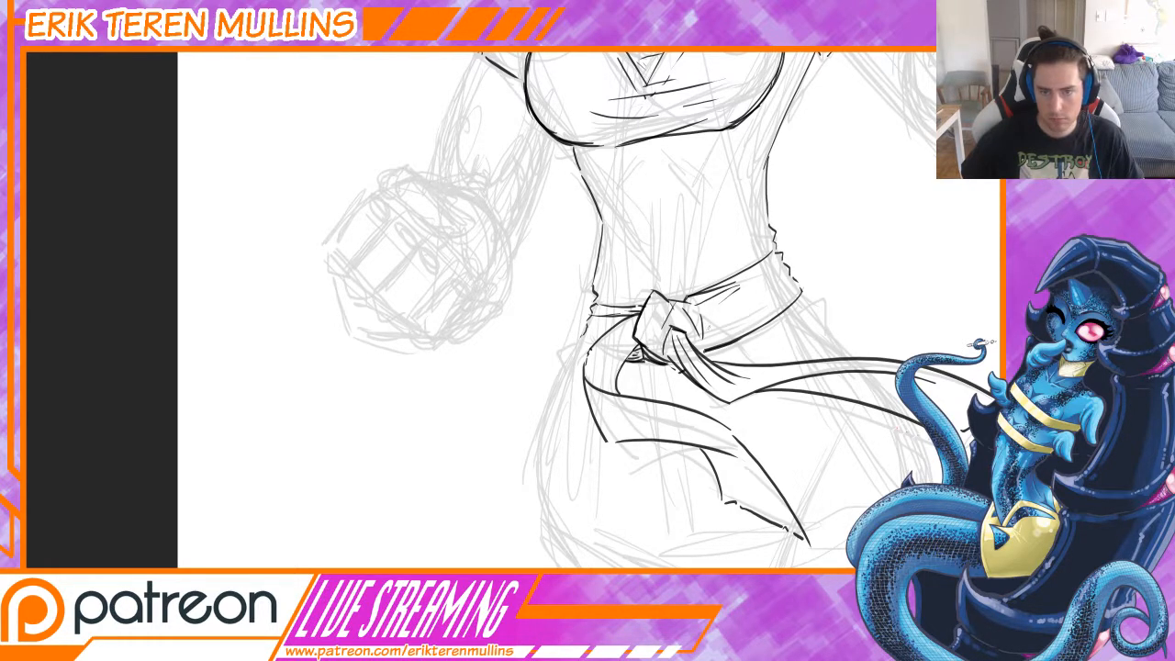
mouse_move(788, 281)
left_mouse_down()
mouse_move(705, 321)
mouse_move(773, 305)
mouse_move(706, 354)
left_mouse_up()
mouse_move(694, 308)
left_mouse_down()
mouse_move(706, 331)
mouse_move(678, 311)
mouse_move(656, 329)
mouse_move(656, 352)
left_mouse_up()
left_click_drag(739, 298, 704, 316)
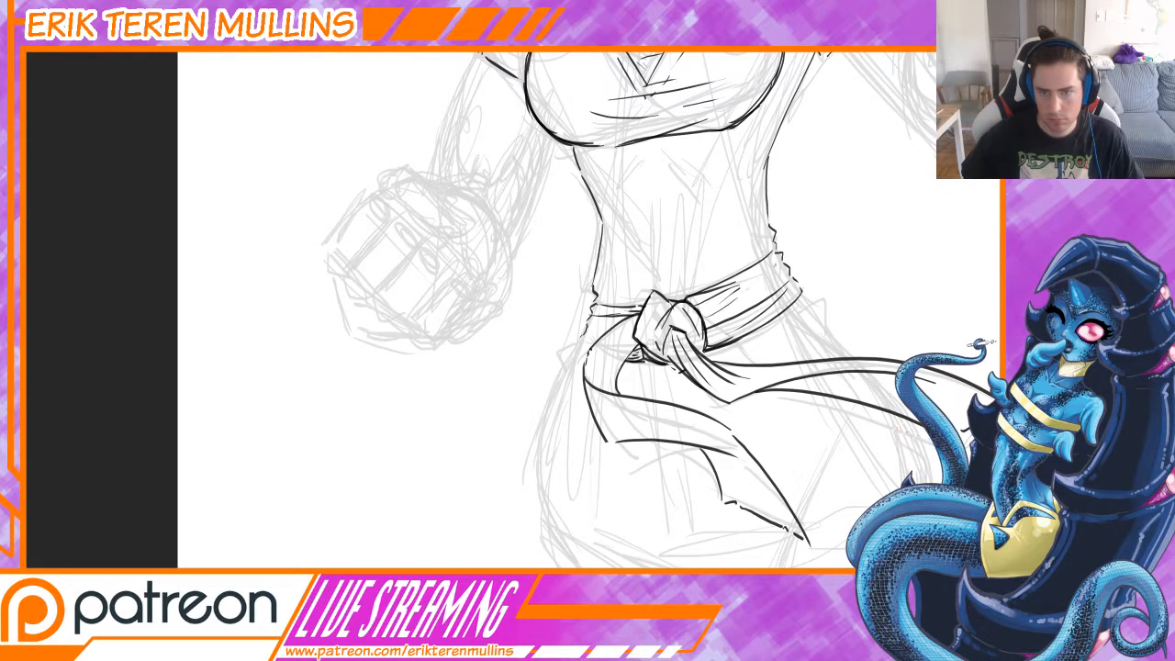
left_click_drag(785, 266, 761, 289)
mouse_move(608, 328)
left_mouse_down()
mouse_move(592, 324)
mouse_move(592, 347)
left_mouse_up()
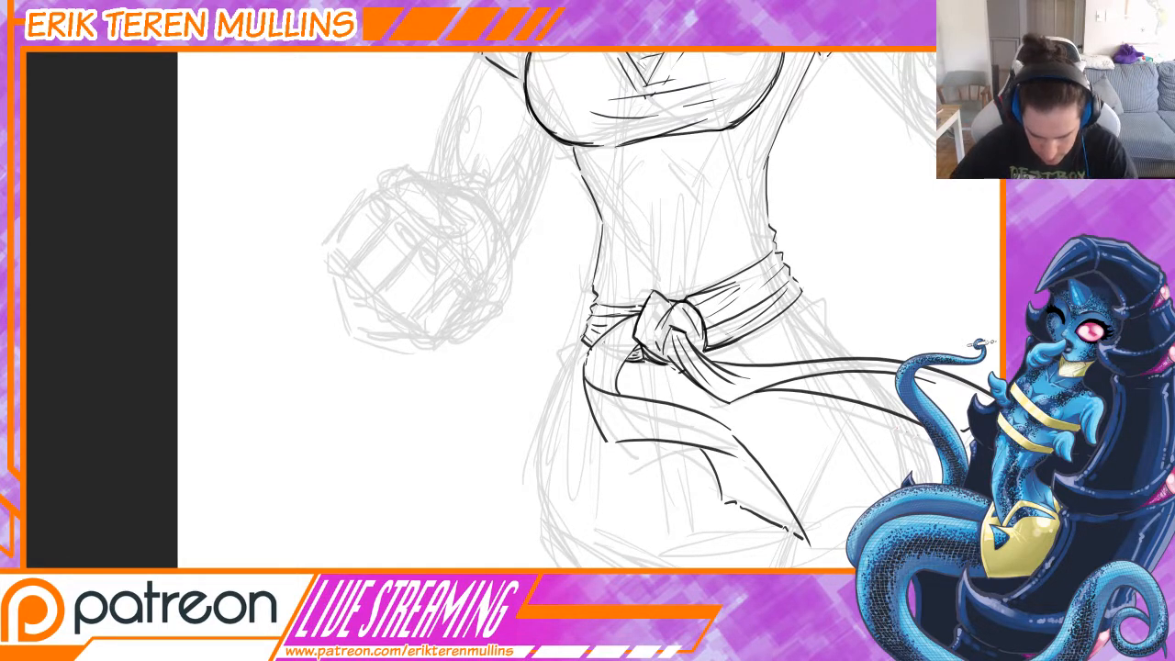
- Erase the inked belt knot and the stray strokes around its lower side, leaving the rough sketch beneath
mouse_move(656, 327)
left_mouse_down()
mouse_move(665, 289)
mouse_move(667, 365)
mouse_move(683, 312)
mouse_move(694, 339)
mouse_move(685, 344)
mouse_move(679, 306)
left_mouse_up()
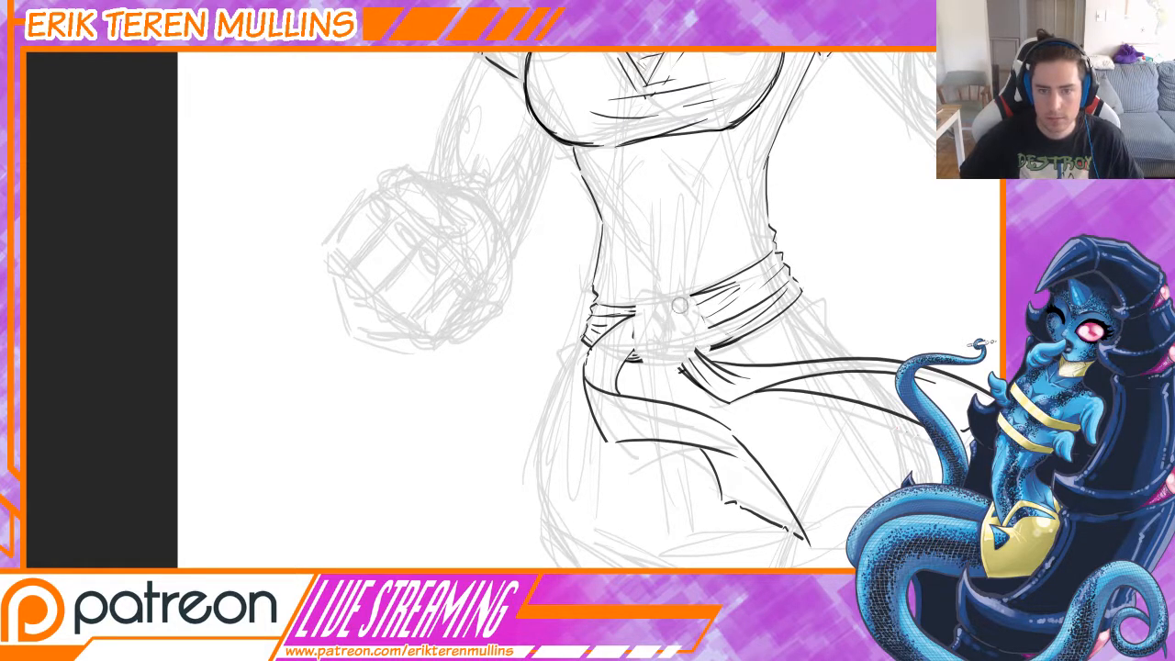
left_click_drag(672, 365, 703, 353)
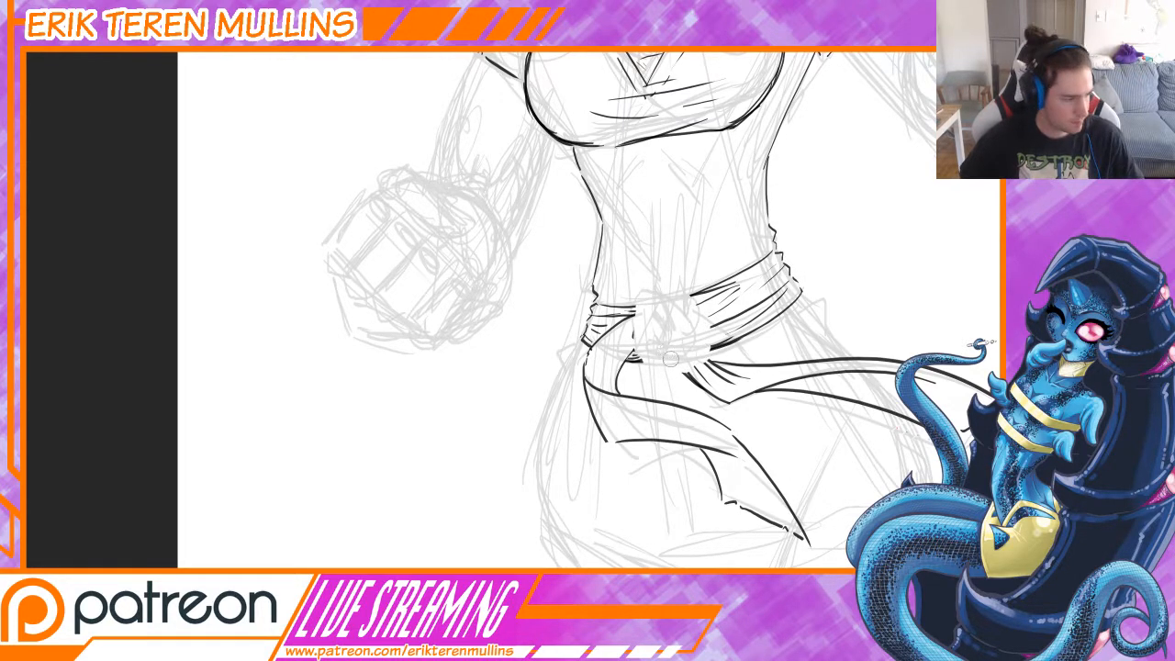
left_click_drag(663, 389, 640, 387)
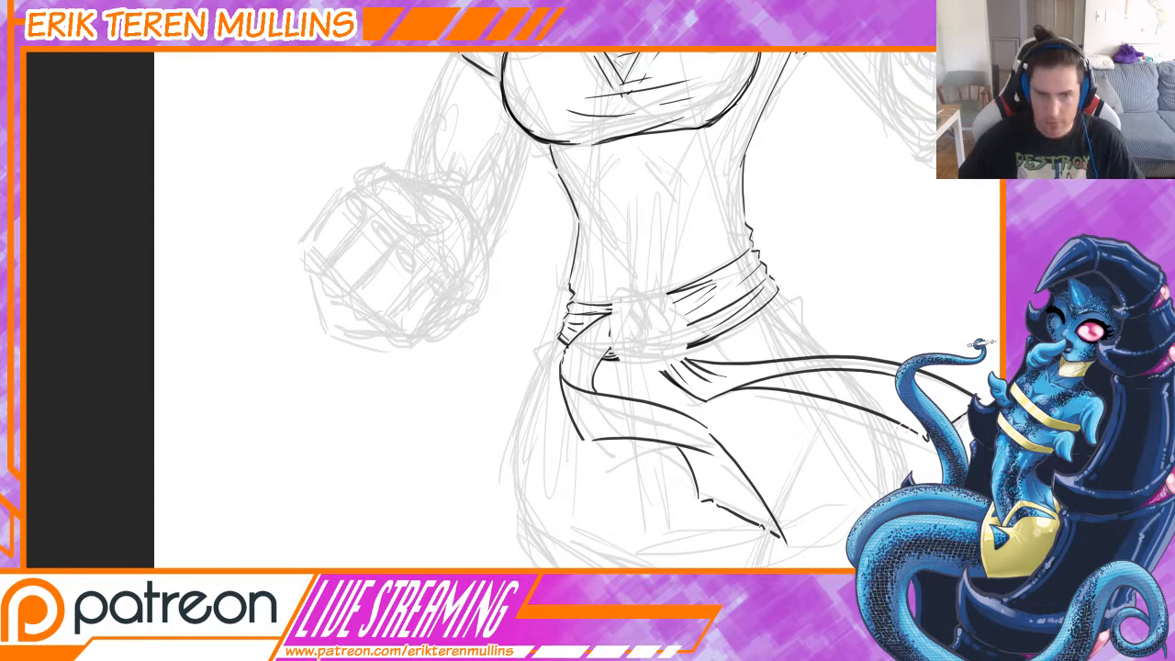
- Redraw the belt knot with a pointed front flap, a rounded wrap beside it and a closed underside
mouse_move(611, 303)
left_mouse_down()
mouse_move(638, 340)
mouse_move(643, 292)
mouse_move(651, 352)
left_mouse_up()
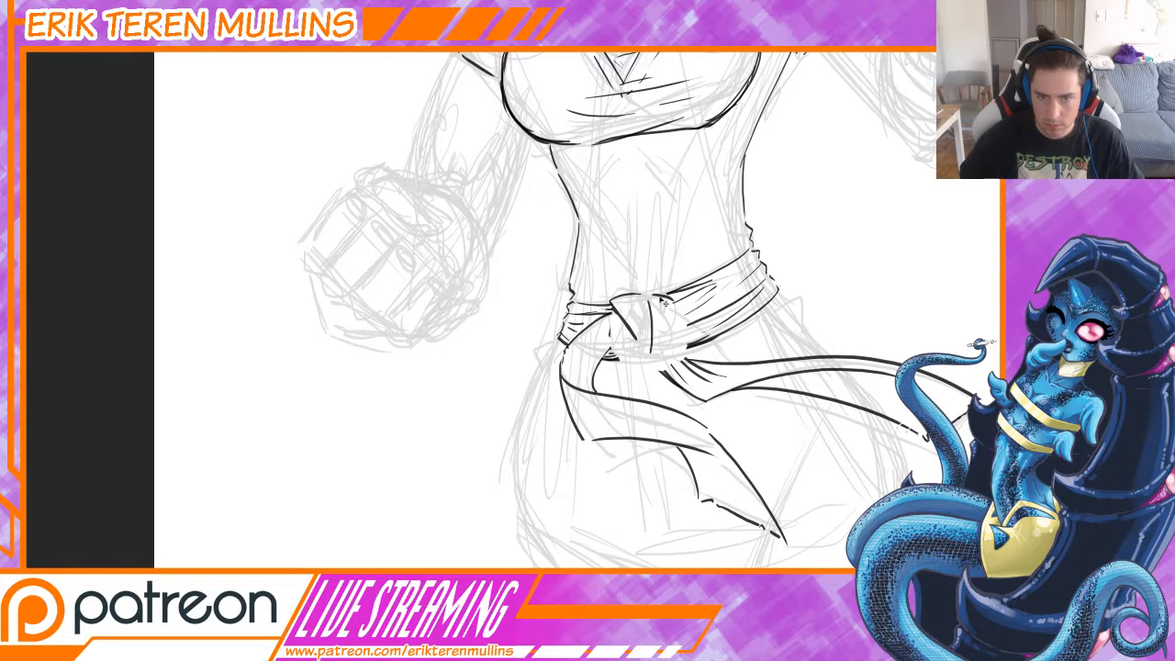
key("ctrl+z")
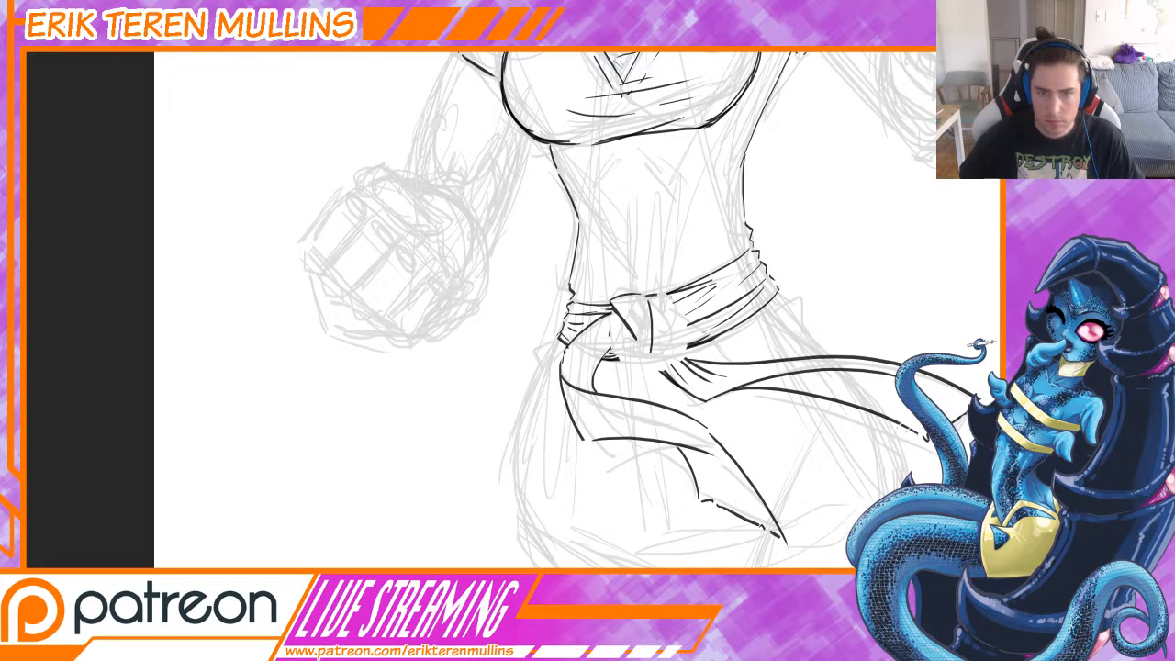
mouse_move(650, 295)
left_mouse_down()
mouse_move(673, 298)
mouse_move(682, 356)
left_mouse_up()
key("ctrl+z")
key("ctrl+z")
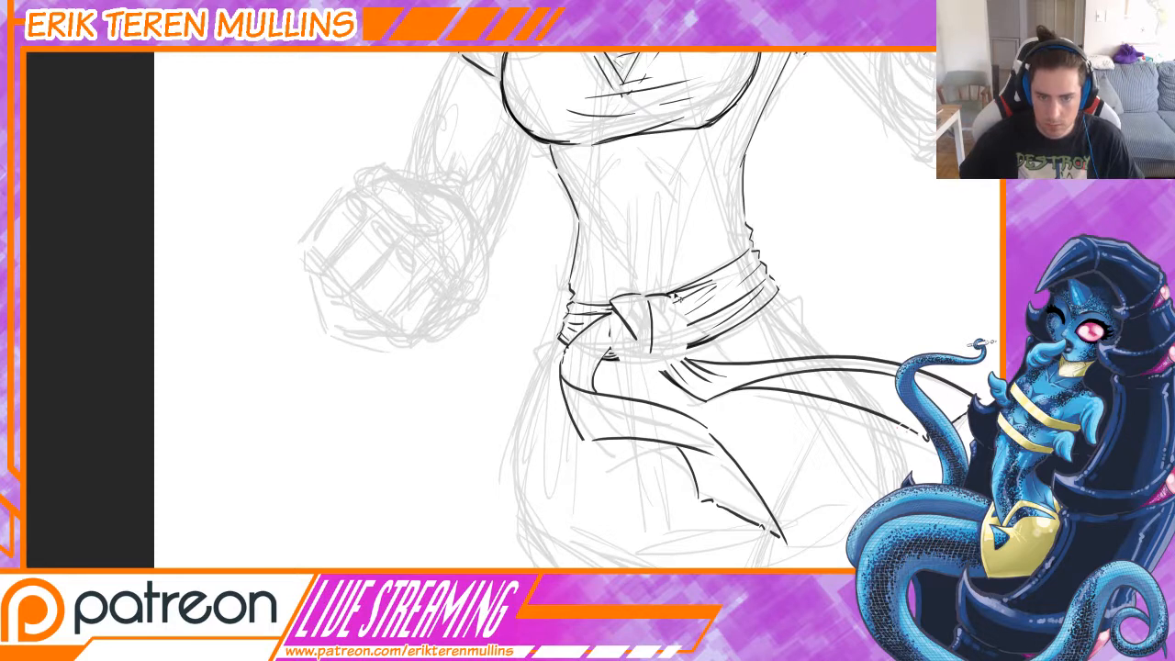
mouse_move(673, 296)
left_mouse_down()
mouse_move(684, 353)
mouse_move(637, 373)
mouse_move(642, 357)
mouse_move(664, 362)
mouse_move(630, 363)
mouse_move(670, 358)
mouse_move(684, 389)
mouse_move(705, 365)
mouse_move(707, 323)
mouse_move(707, 342)
left_mouse_up()
key("ctrl+z")
key("e")
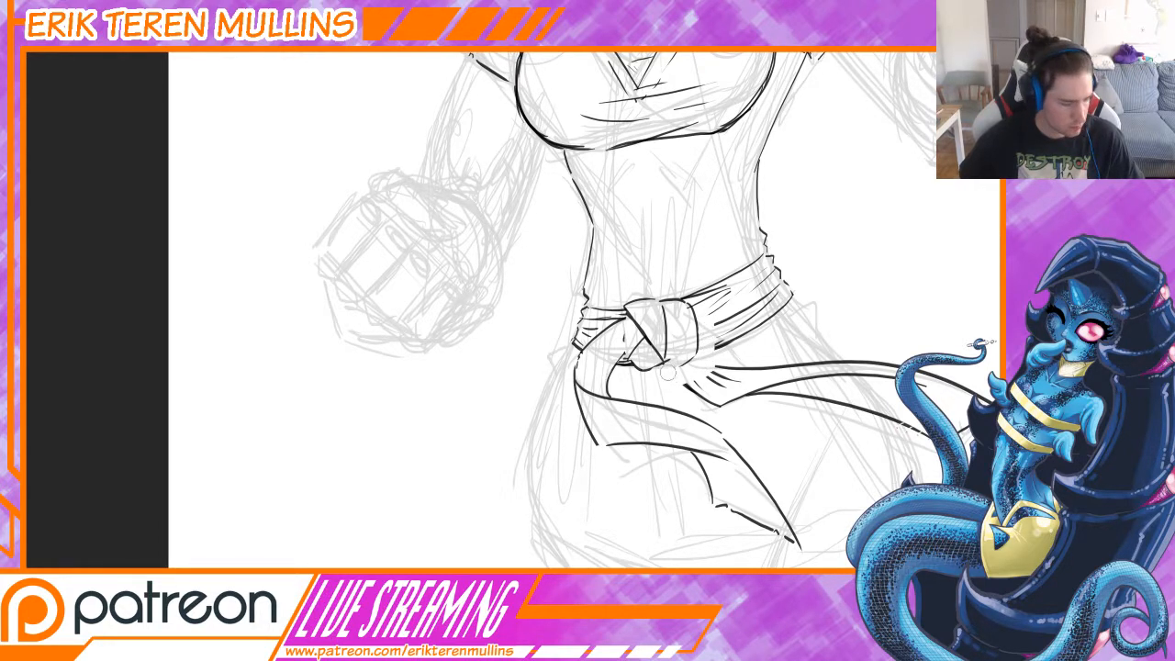
- Ink the cloth draping from the knot into the outward sash tail and rework the loop's inner edge beneath the knot
mouse_move(696, 314)
left_mouse_down()
mouse_move(711, 345)
mouse_move(684, 369)
mouse_move(689, 389)
left_mouse_up()
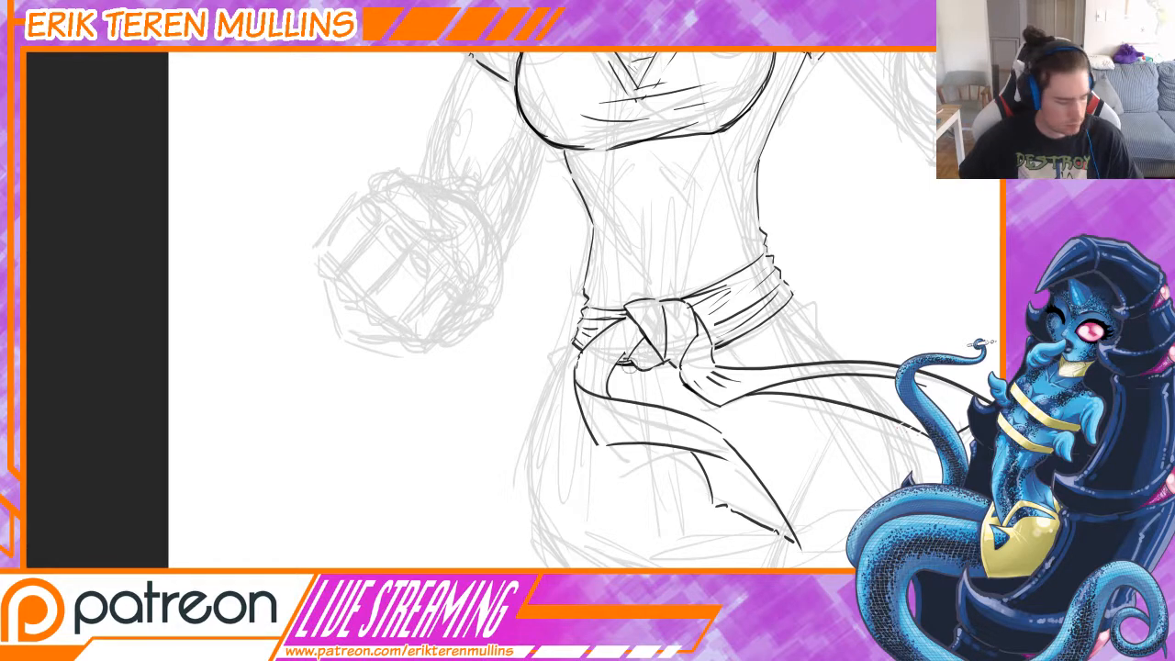
left_click_drag(630, 354, 600, 396)
mouse_move(636, 336)
left_mouse_down()
mouse_move(602, 379)
mouse_move(610, 398)
left_mouse_up()
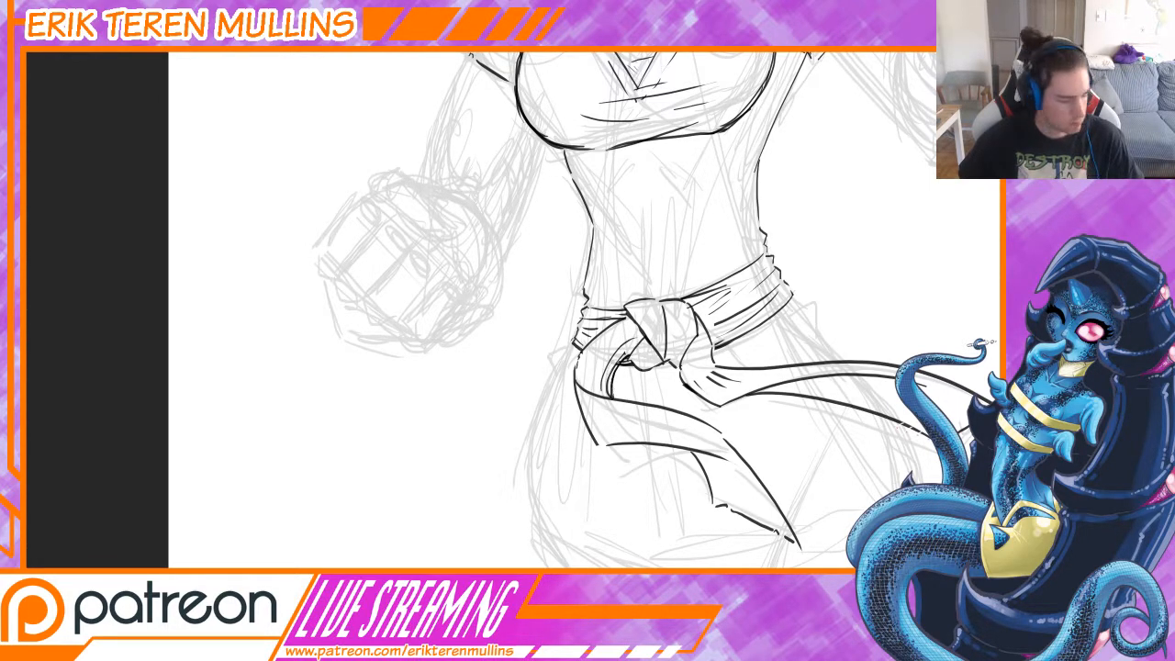
key("ctrl+z")
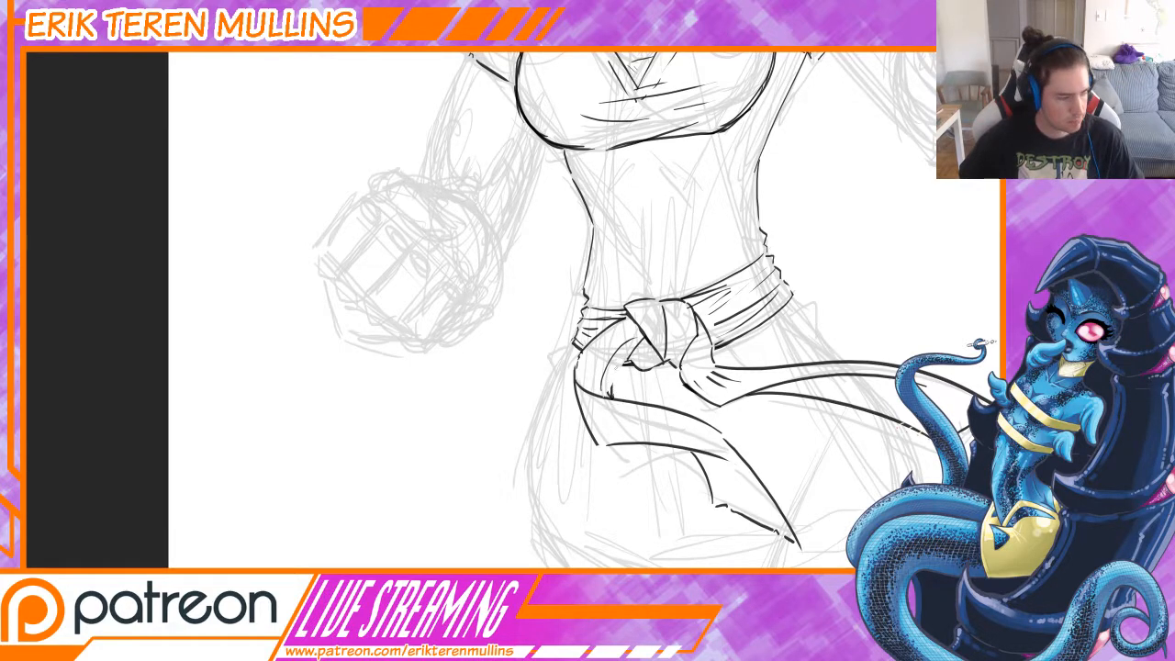
mouse_move(607, 370)
left_mouse_down()
mouse_move(642, 371)
mouse_move(647, 400)
left_mouse_up()
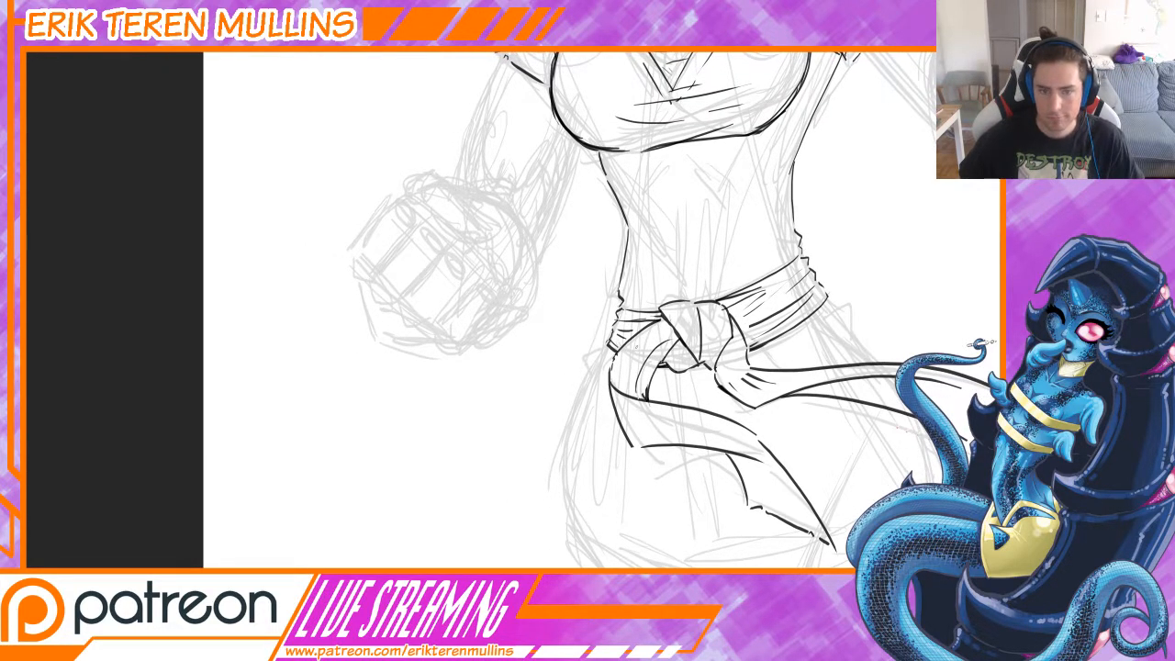
- Add fold lines to the sash loop, knot and tail base, plus small broken texture marks along the belt
left_click_drag(667, 327, 626, 386)
mouse_move(740, 337)
left_mouse_down()
mouse_move(729, 371)
mouse_move(757, 405)
left_mouse_up()
key("ctrl+z")
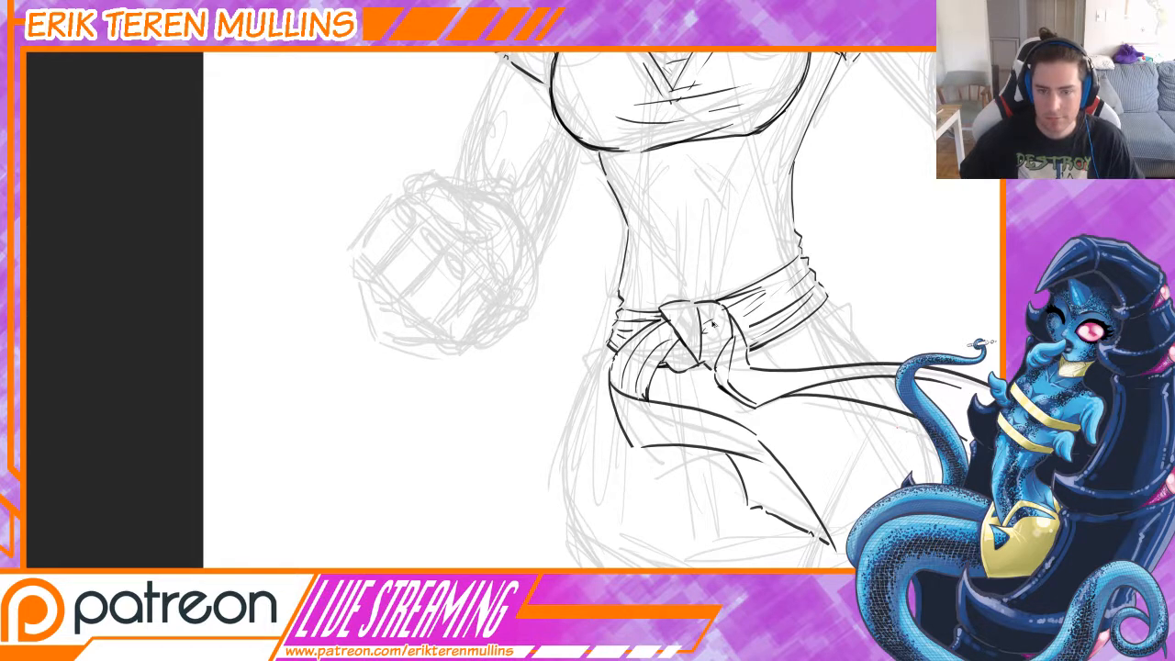
mouse_move(703, 305)
left_mouse_down()
mouse_move(707, 345)
mouse_move(712, 333)
mouse_move(681, 352)
mouse_move(695, 334)
left_mouse_up()
mouse_move(685, 310)
left_mouse_down()
mouse_move(696, 329)
mouse_move(670, 362)
left_mouse_up()
left_click_drag(763, 317, 702, 342)
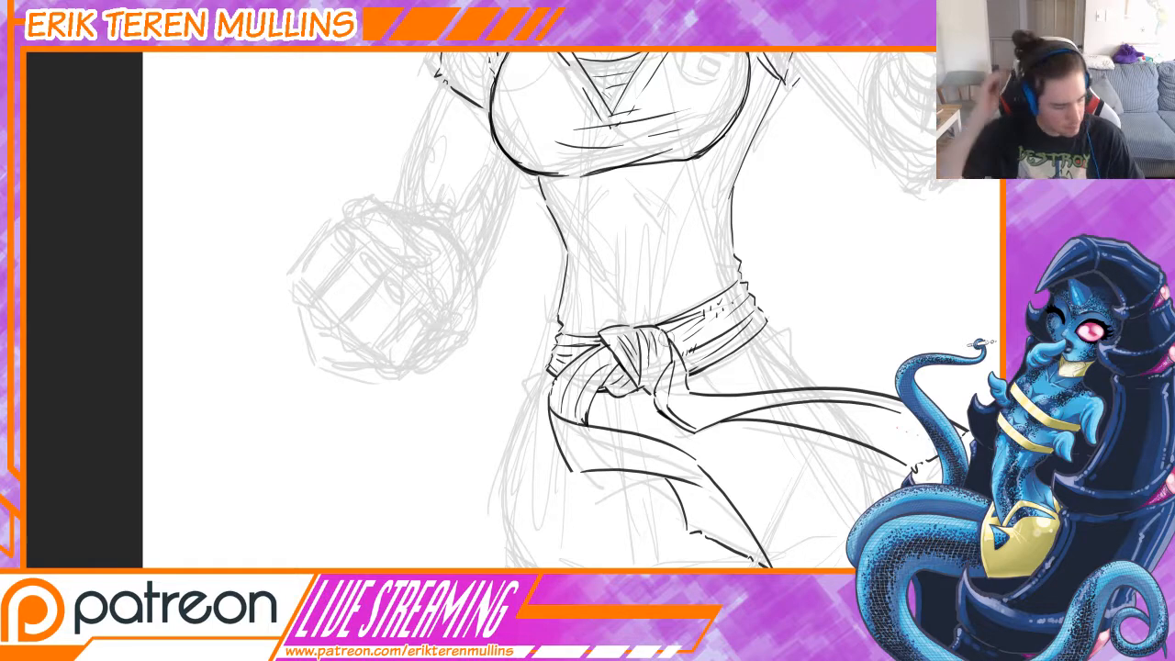
key("ctrl+minus")
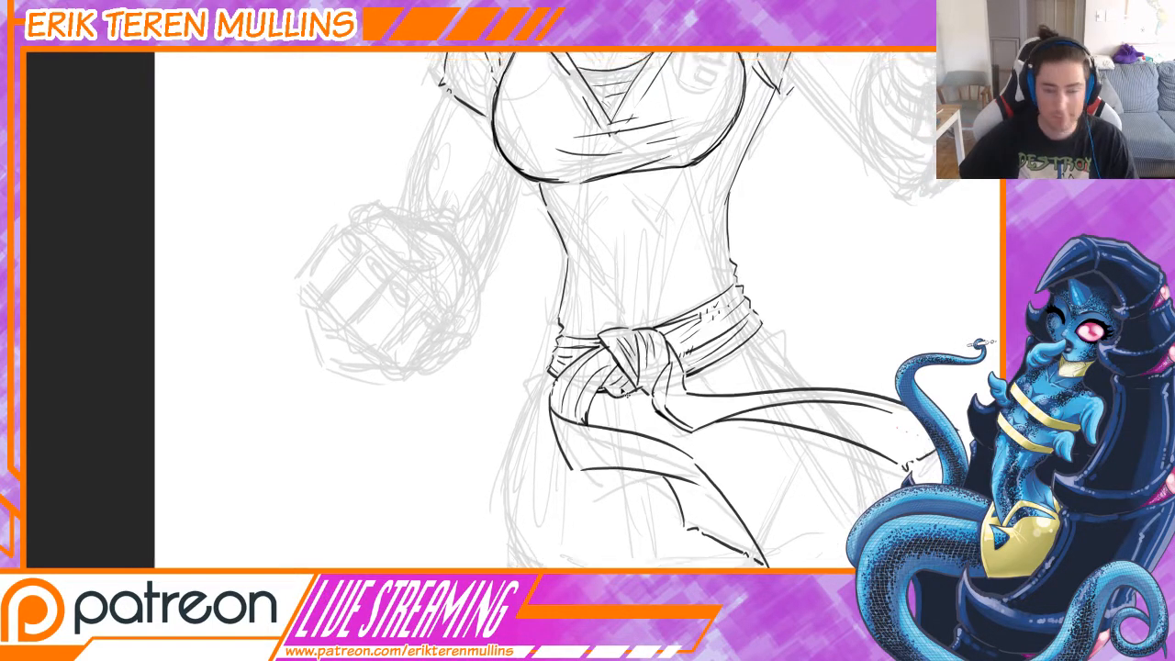
left_click_drag(696, 321, 660, 361)
- Ink the outer contour of the hip and thigh on the lowered-fist side, with a jagged cloth fold partway down
left_click_drag(649, 435, 664, 307)
key("ctrl+plus")
left_click_drag(555, 431, 593, 356)
left_click_drag(575, 312, 579, 325)
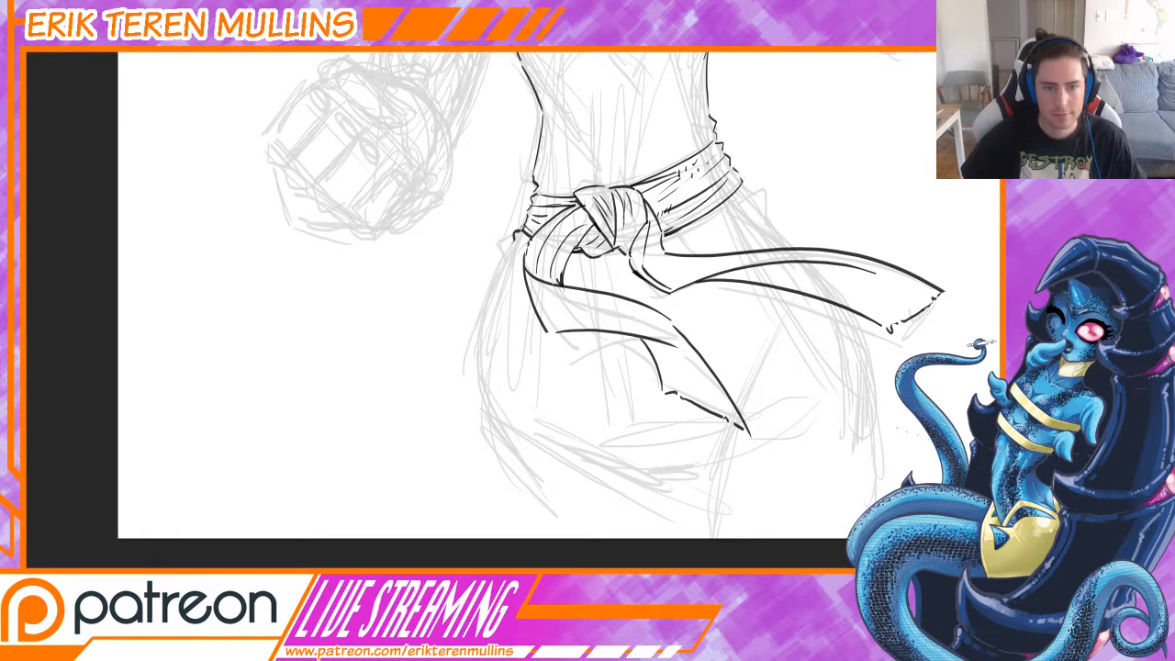
left_click_drag(516, 239, 505, 448)
key("ctrl+z")
mouse_move(509, 254)
left_mouse_down()
mouse_move(529, 458)
mouse_move(502, 452)
mouse_move(549, 530)
left_mouse_up()
- Ink the opposite hip and thigh contour from the belt, passing behind the outward sash tail and continuing down the leg
left_click_drag(697, 494, 587, 534)
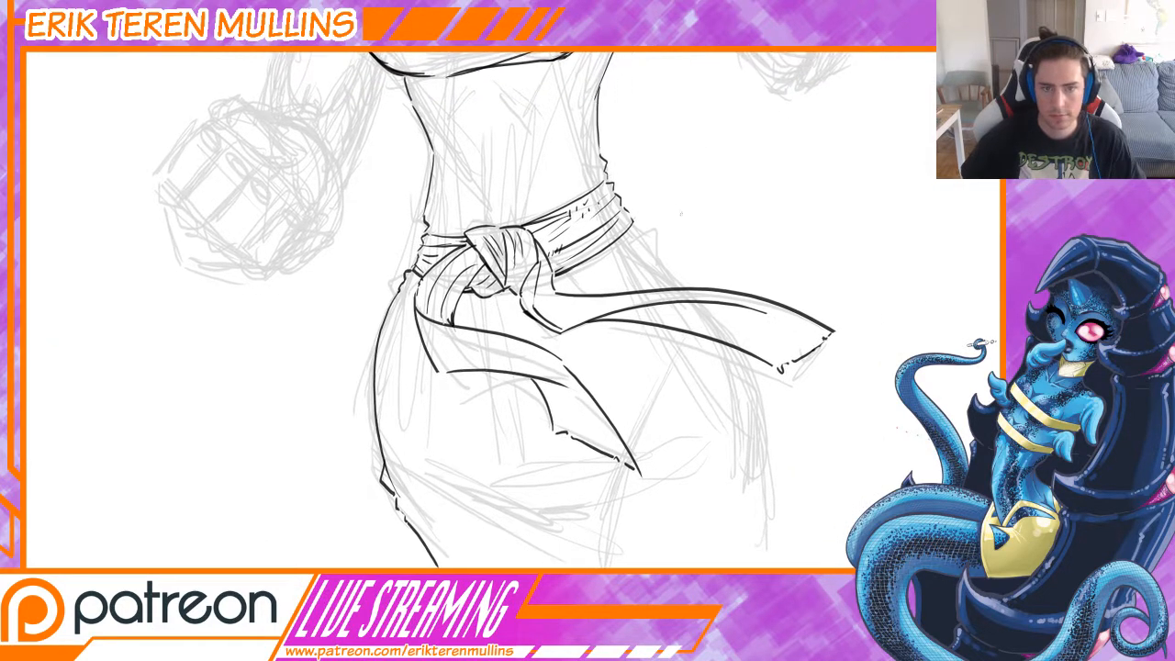
left_click_drag(634, 220, 726, 323)
key("ctrl+z")
key("ctrl+z")
left_click_drag(650, 239, 694, 289)
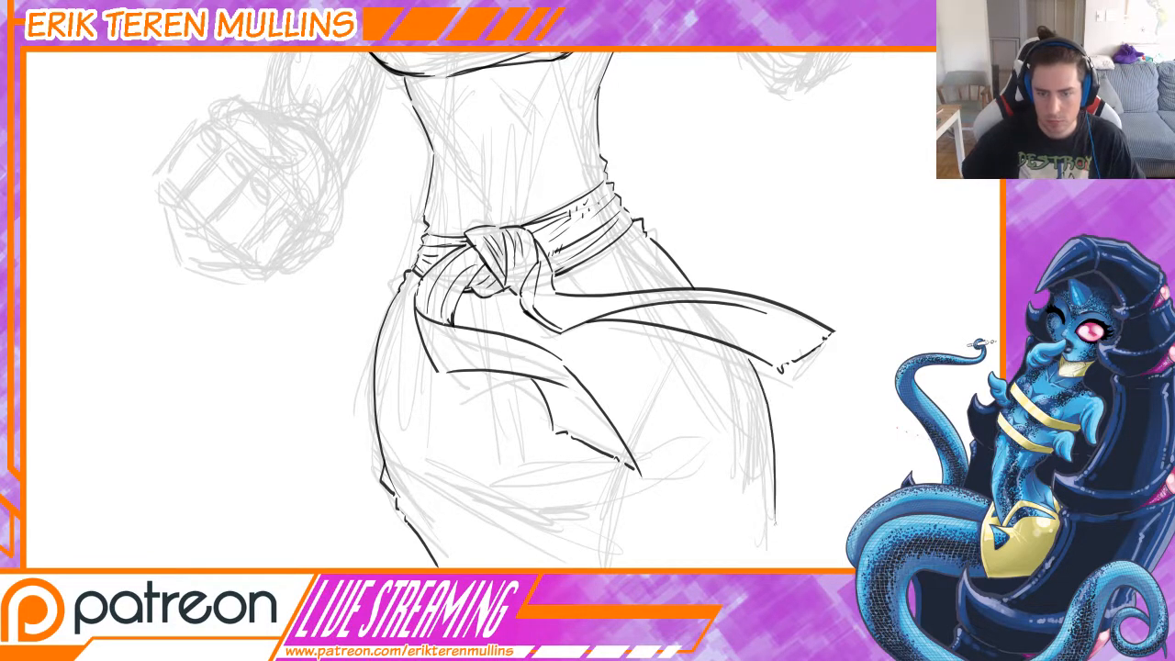
mouse_move(746, 347)
left_mouse_down()
mouse_move(766, 519)
mouse_move(755, 567)
left_mouse_up()
- Ink the long diagonal pants crease across the lowered-fist-side thigh, ending in small folds at the crotch
mouse_move(651, 515)
left_mouse_down()
mouse_move(691, 530)
mouse_move(641, 514)
left_mouse_up()
left_click_drag(411, 430, 531, 498)
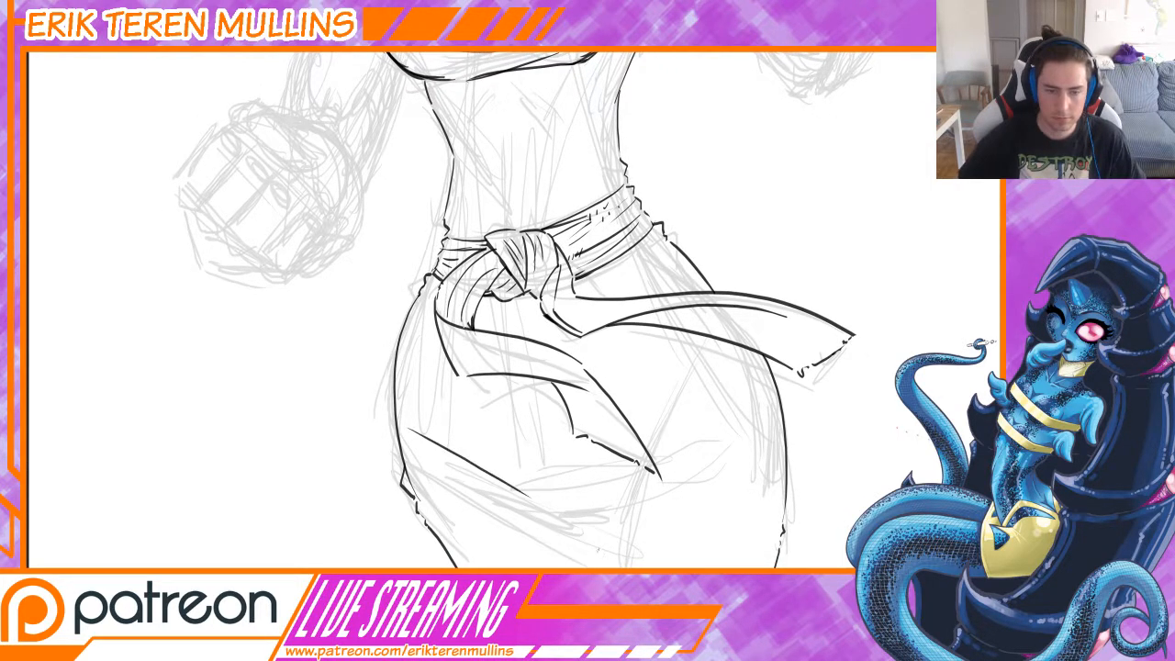
key("ctrl+z")
mouse_move(438, 418)
left_mouse_down()
mouse_move(576, 523)
mouse_move(510, 514)
mouse_move(531, 529)
mouse_move(574, 505)
left_mouse_up()
key("ctrl+z")
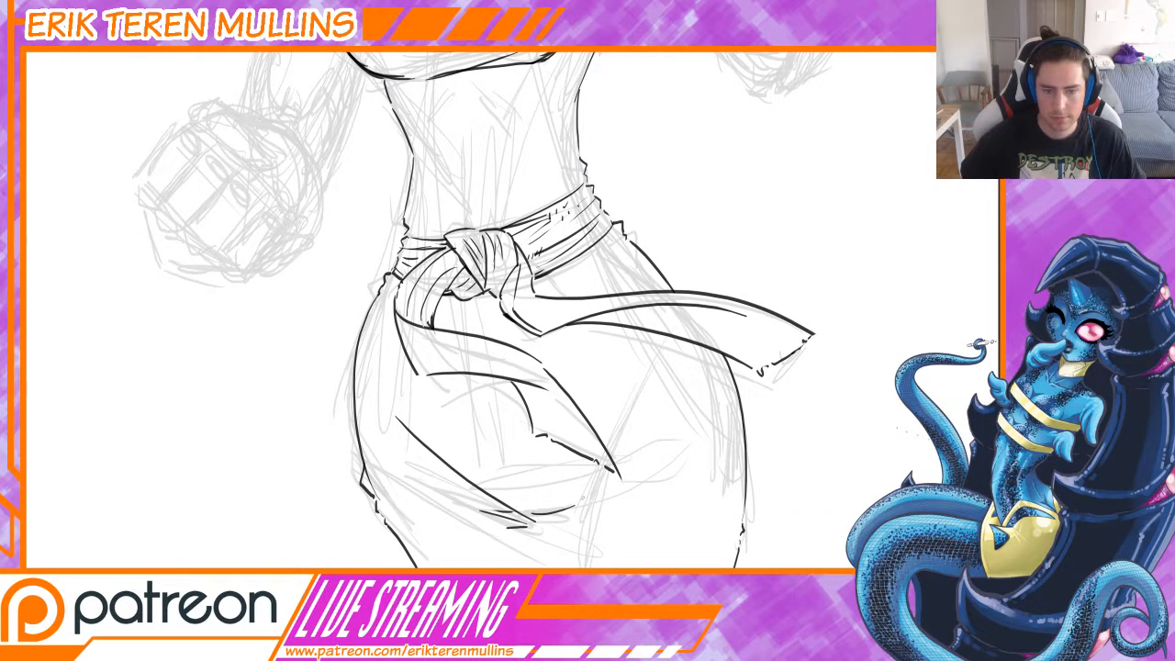
- Ink a diagonal crease above the sash tip and the broken inner-leg line descending from the crotch folds
left_click_drag(654, 373, 613, 437)
left_click_drag(582, 494, 561, 548)
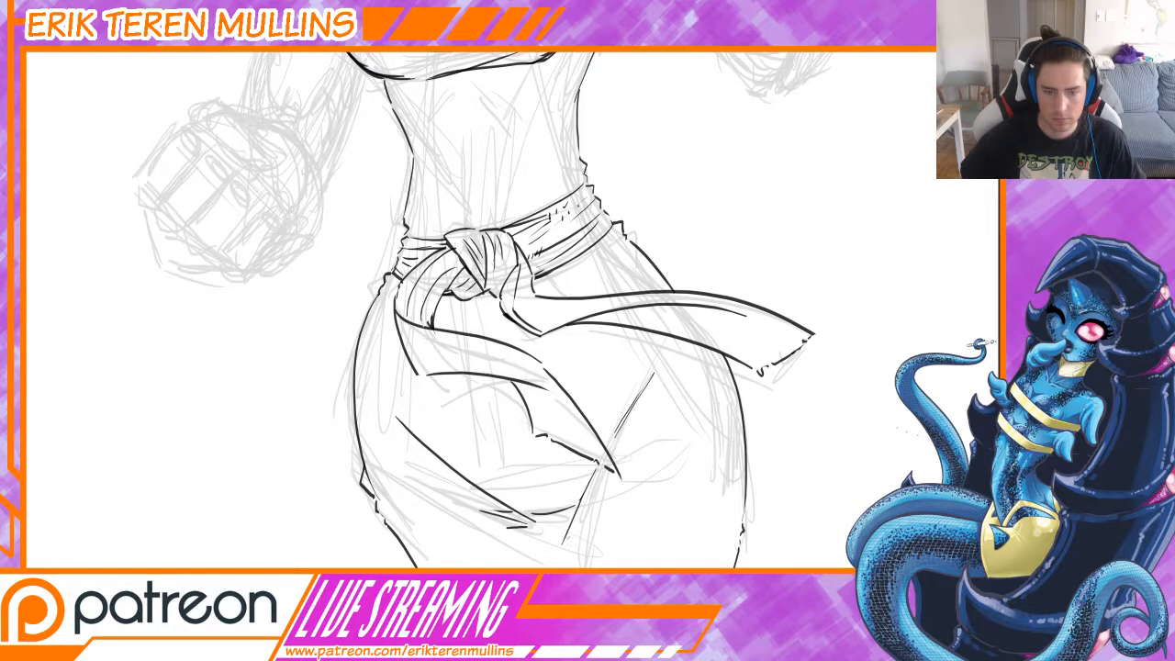
key("ctrl+z")
left_click_drag(577, 501, 560, 546)
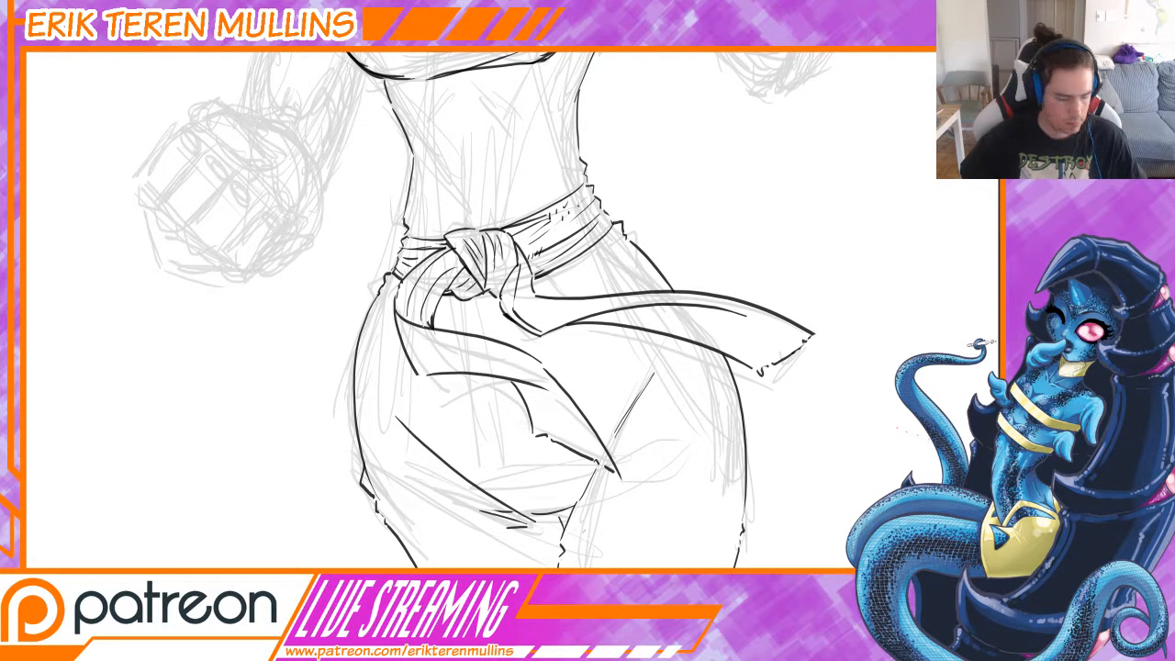
scroll(633, 344, "down", 5)
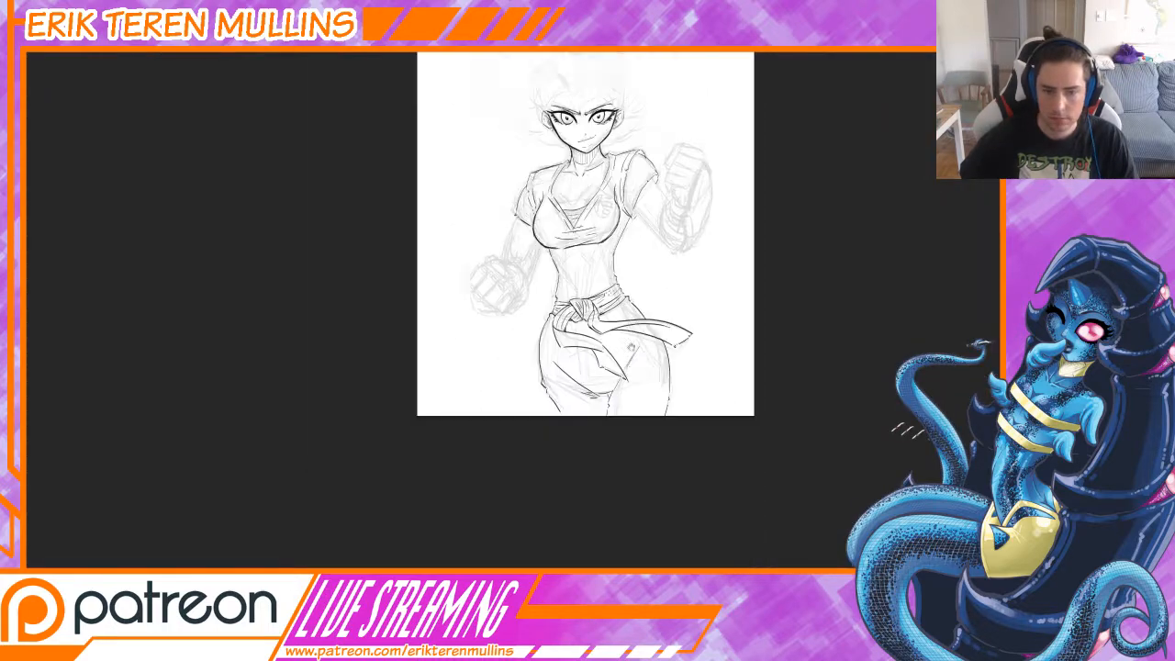
- Select the inked diagonal crease, crotch folds and inner-leg line, and scale them down slightly toward the crotch
scroll(631, 347, "up", 5)
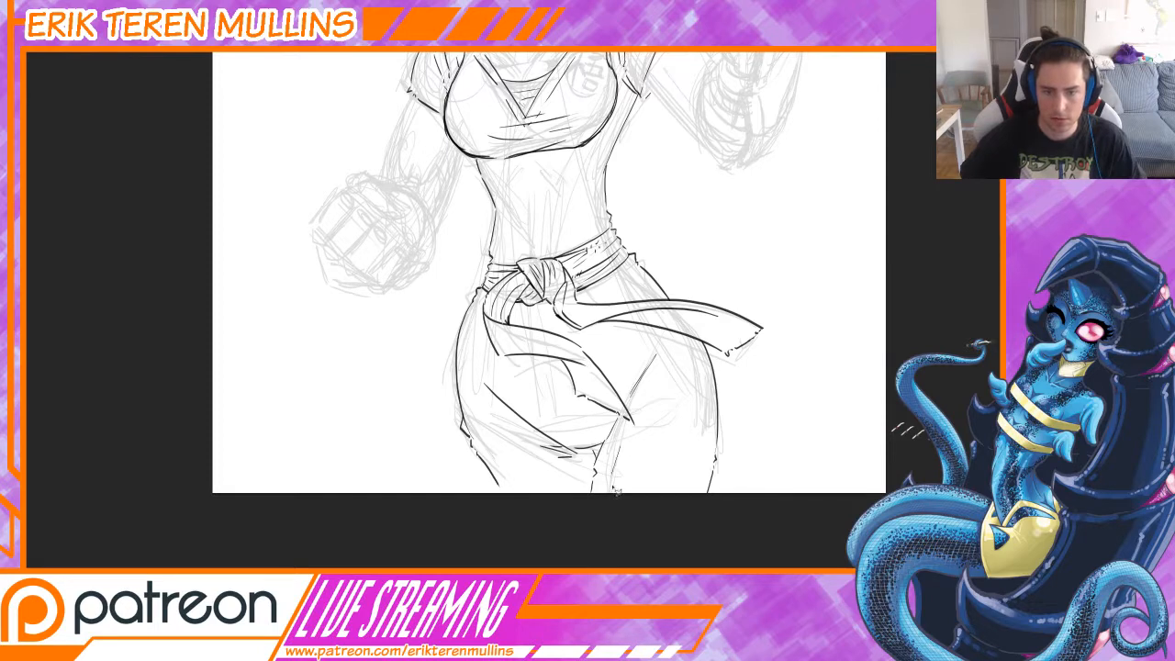
mouse_move(617, 492)
left_mouse_down()
mouse_move(506, 439)
mouse_move(480, 400)
mouse_move(496, 369)
mouse_move(575, 425)
mouse_move(630, 454)
left_mouse_up()
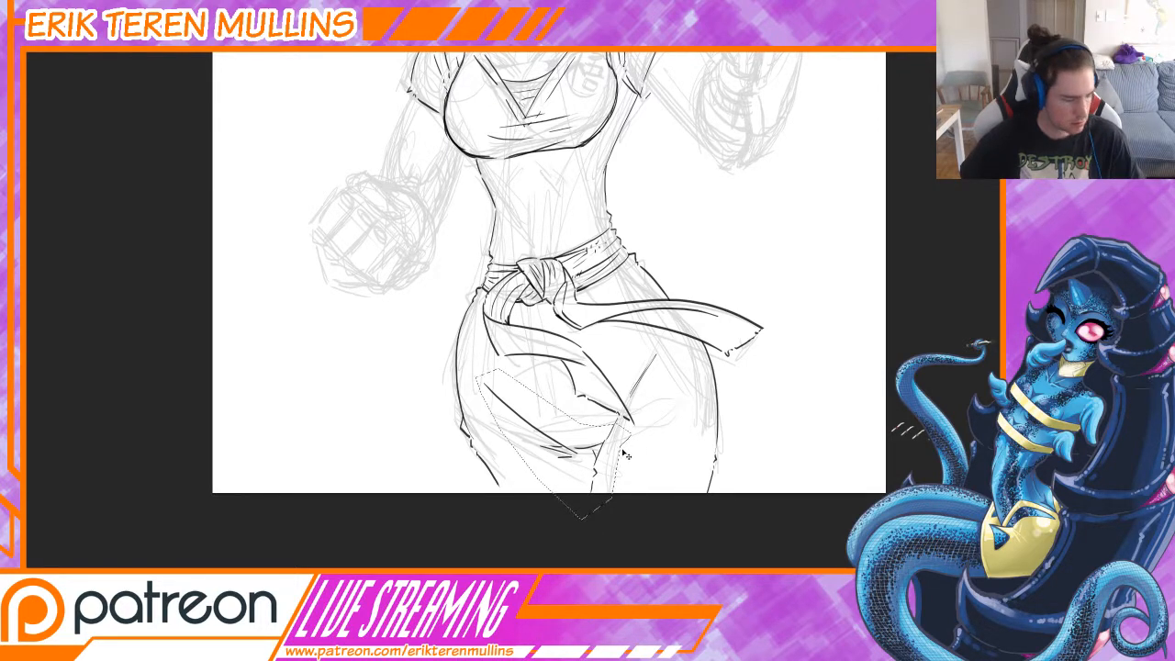
key("ctrl+t")
left_click_drag(478, 521, 499, 498)
key("Return")
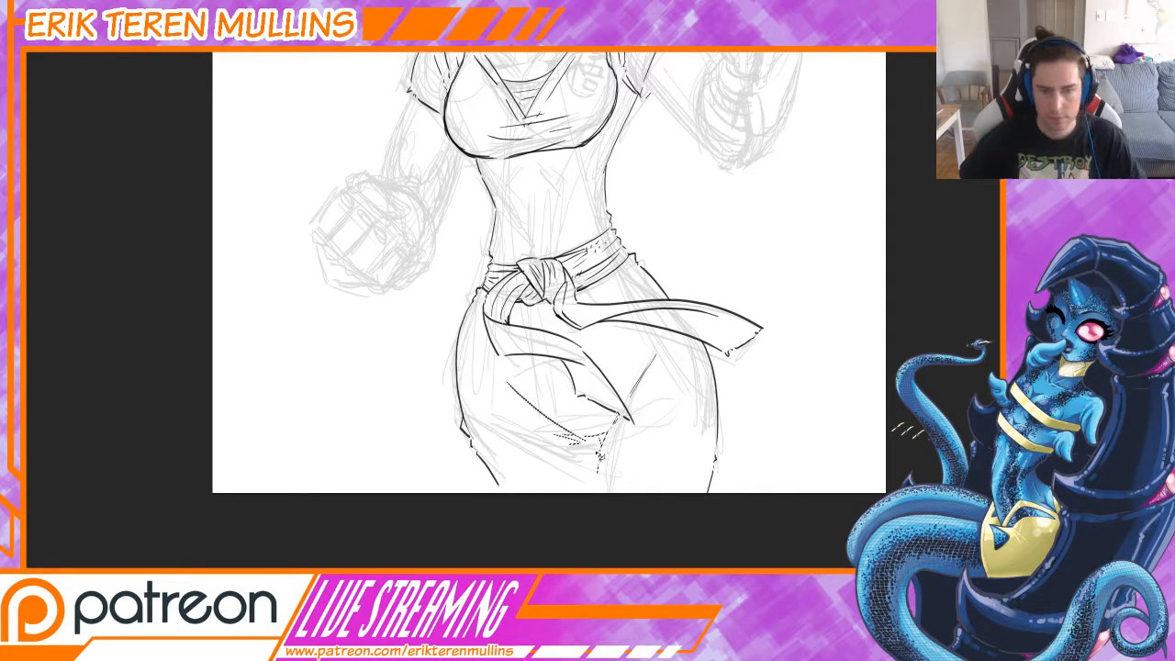
left_click_drag(602, 456, 592, 500)
key("ctrl+d")
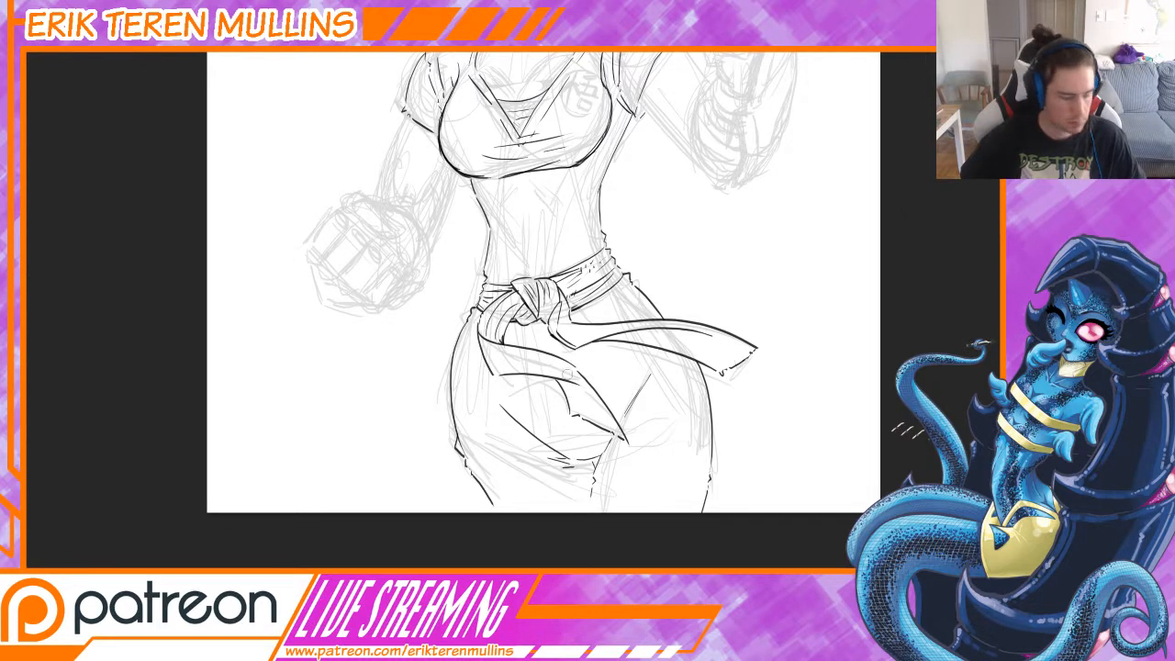
- Ink several thin diagonal cloth creases beneath the hanging sash tail and across the lowered-fist-side thigh
left_click_drag(551, 386, 580, 439)
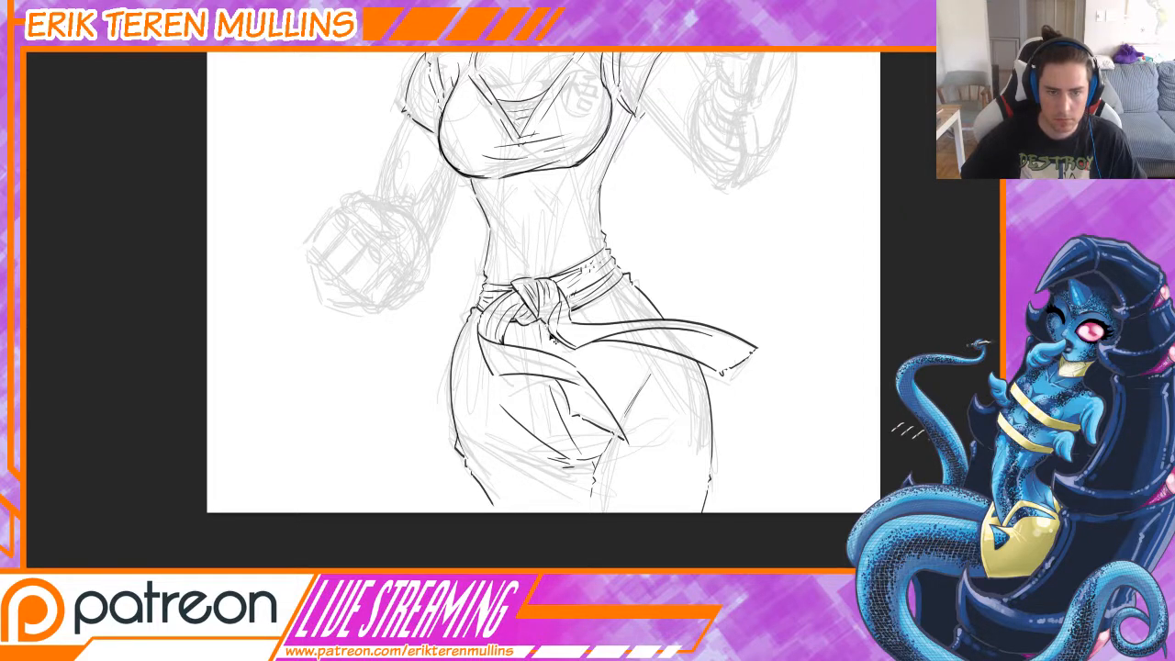
left_click_drag(561, 393, 568, 430)
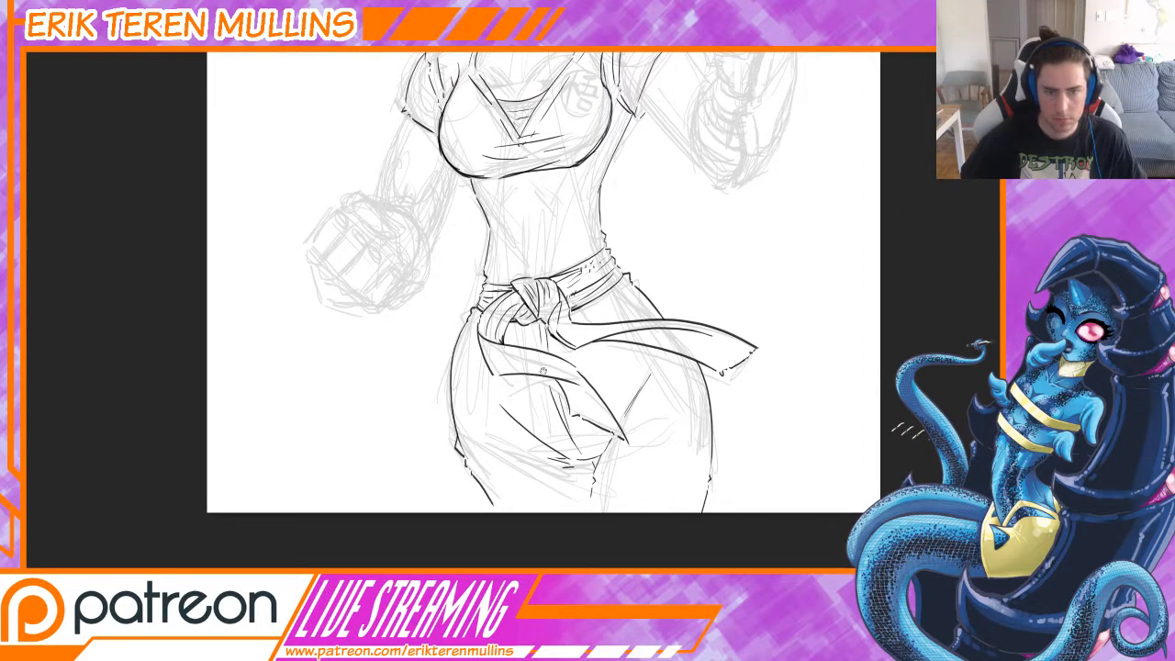
left_click_drag(544, 371, 566, 449)
mouse_move(516, 494)
left_mouse_down()
mouse_move(571, 516)
mouse_move(554, 520)
mouse_move(565, 553)
left_mouse_up()
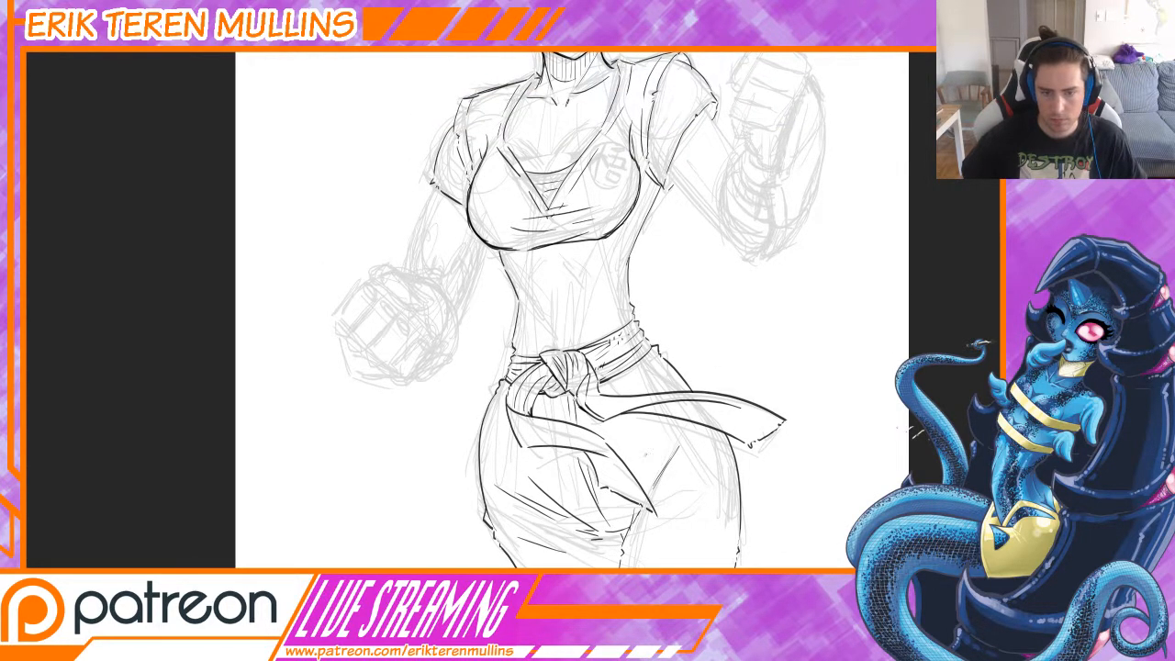
- Ink short diagonal creases on the opposite thigh, beside the hanging sash tip and near the crotch
left_click_drag(653, 430, 647, 485)
left_click_drag(679, 527, 652, 551)
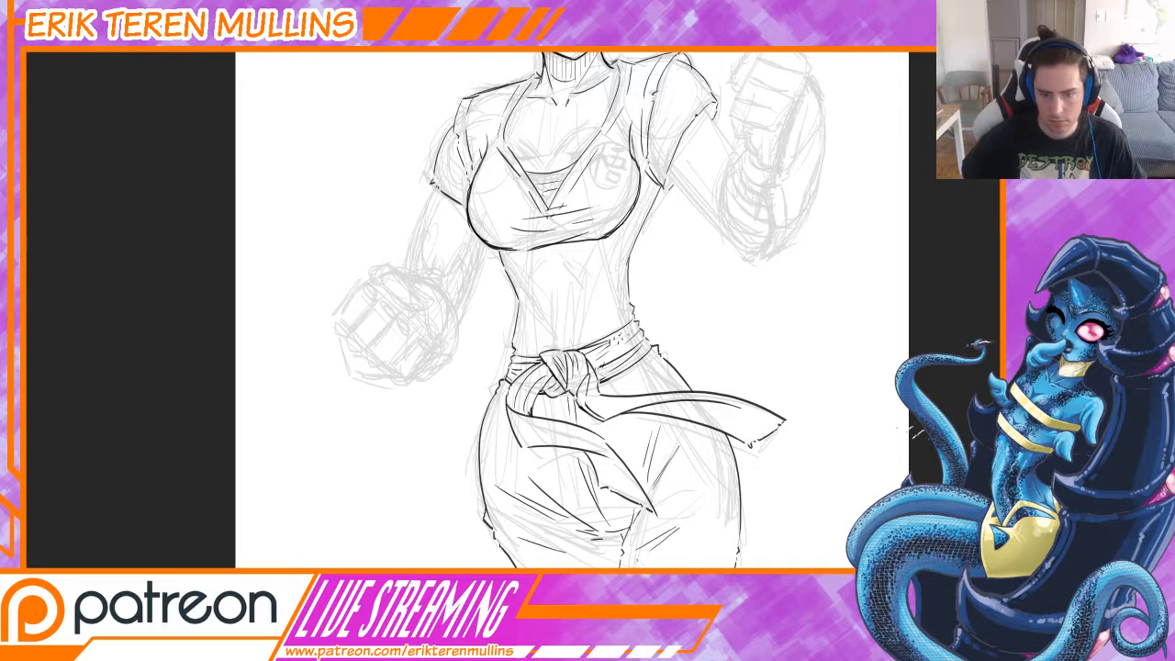
left_click_drag(627, 420, 613, 482)
- Ink the upper and lower contours of the raised arm from the sleeve opening toward the elbow, touching up the sleeve edge
left_click_drag(484, 397, 602, 393)
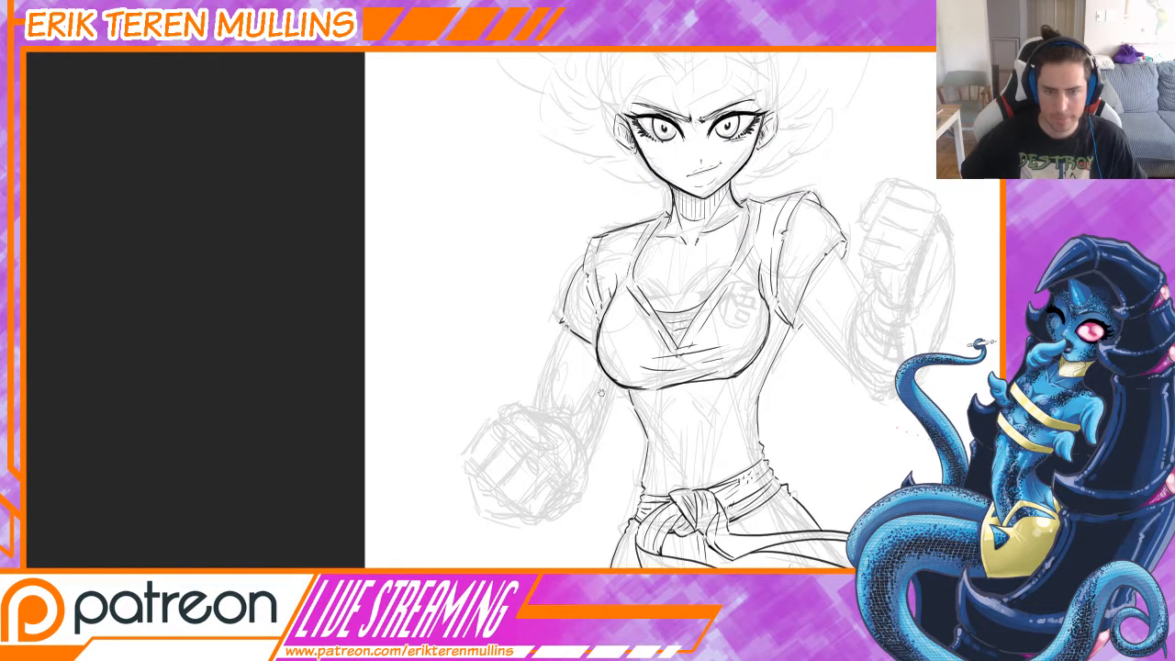
left_click_drag(771, 327, 523, 432)
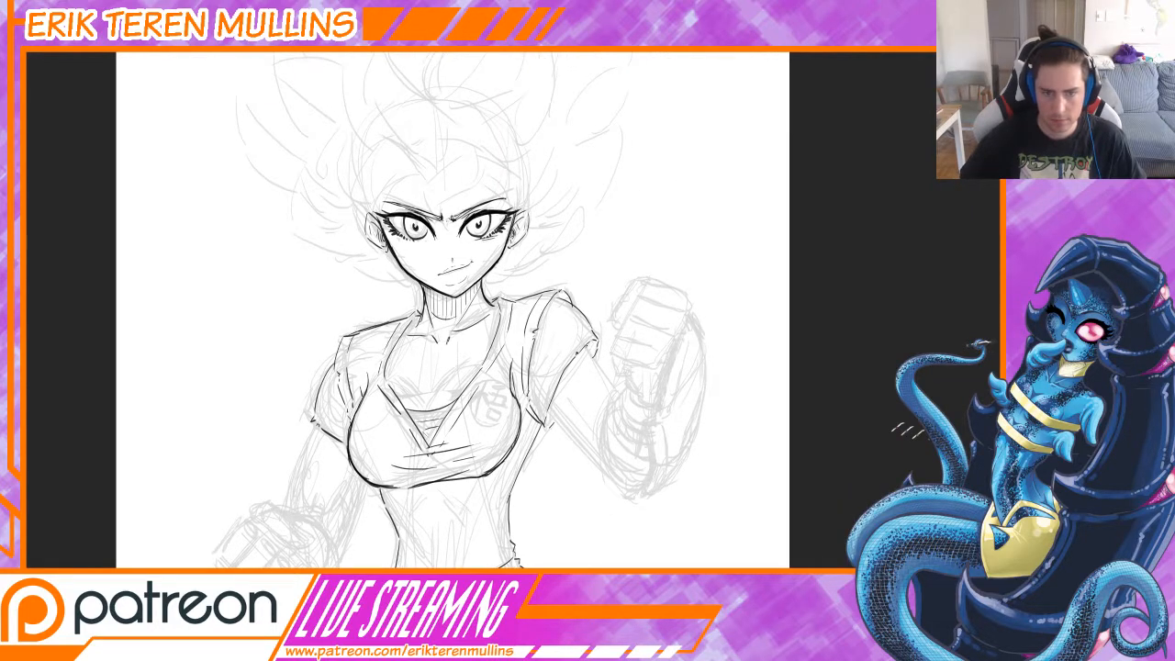
left_click_drag(587, 348, 612, 387)
key("ctrl+z")
left_click_drag(588, 349, 615, 391)
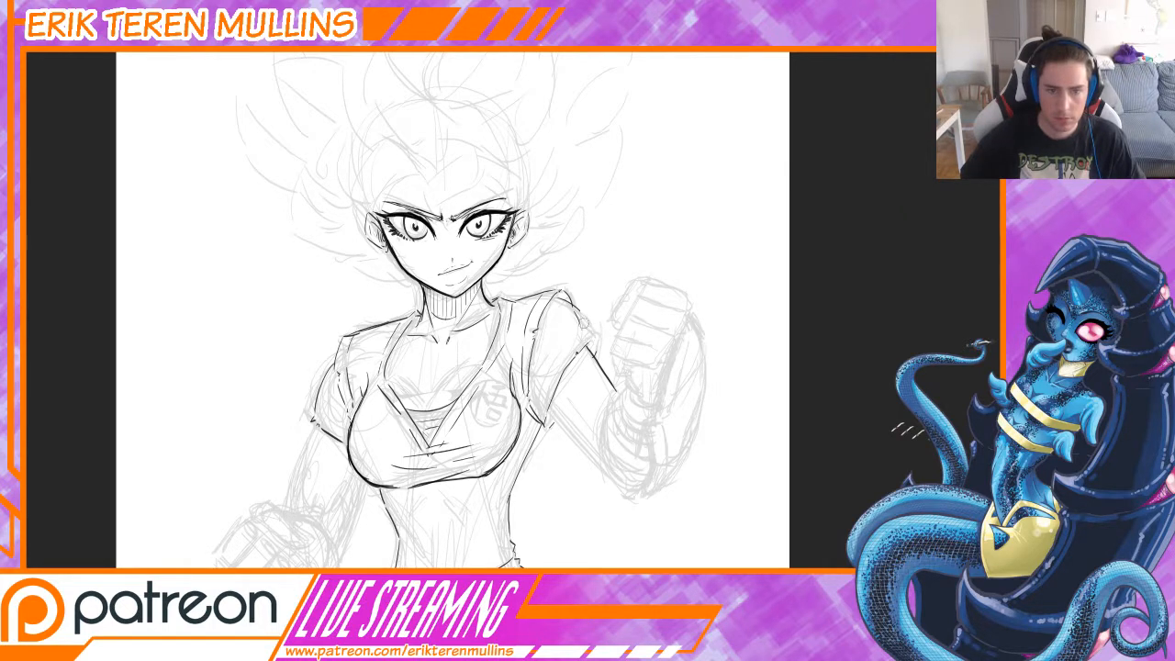
left_click_drag(576, 306, 587, 333)
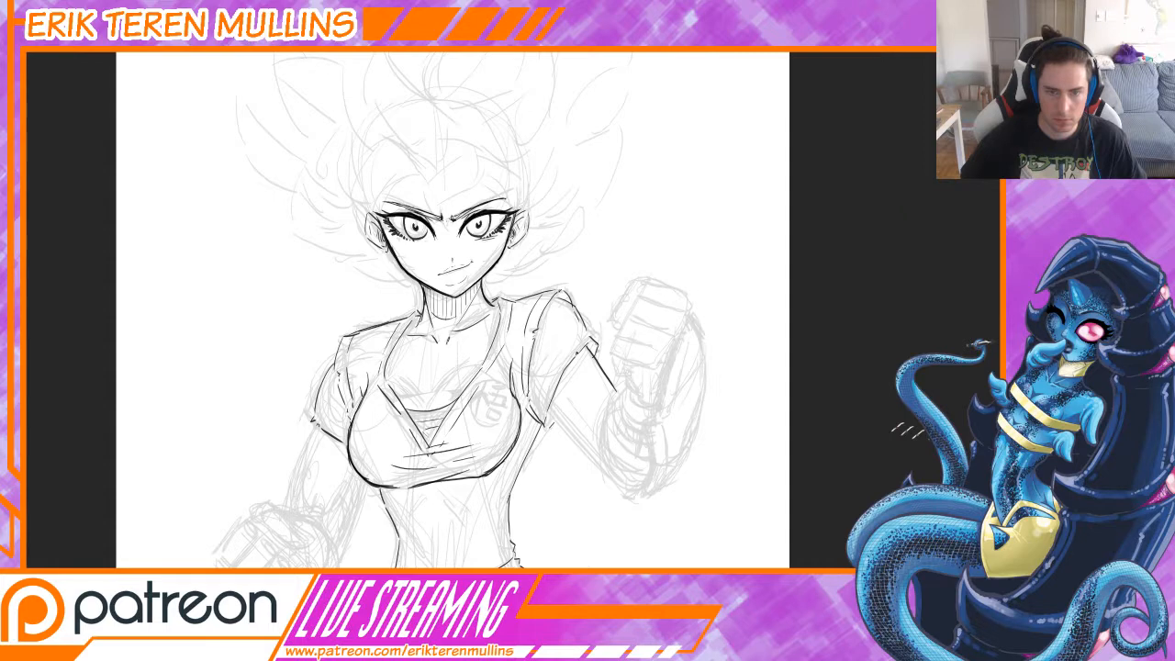
left_click_drag(590, 391, 569, 365)
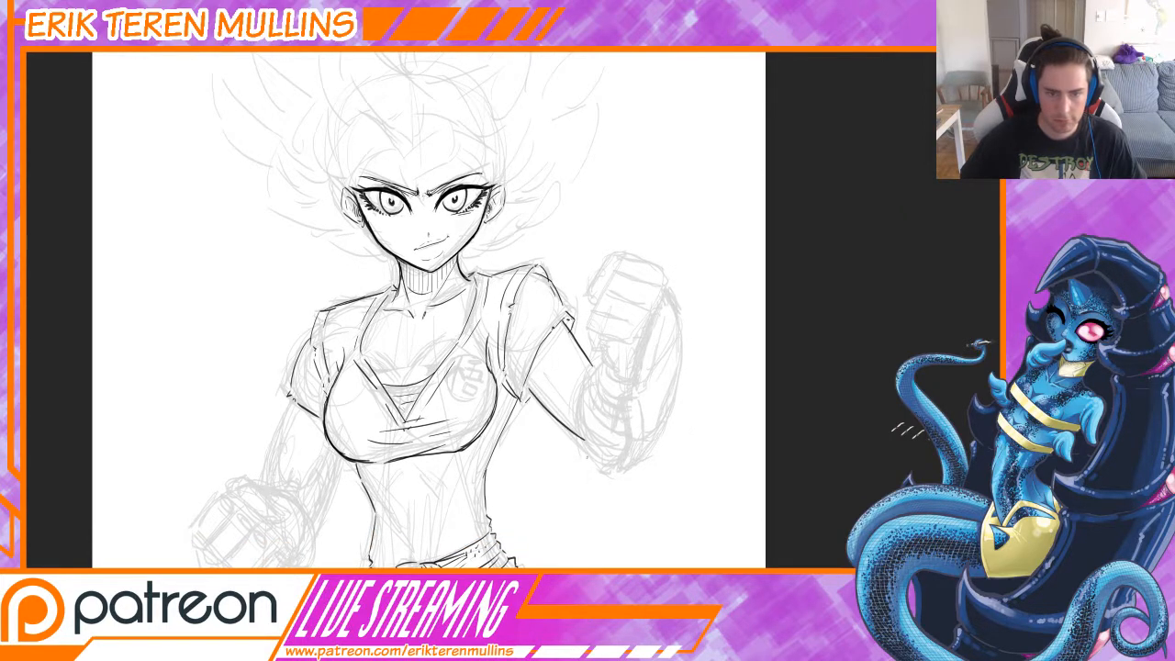
mouse_move(586, 489)
left_mouse_down()
mouse_move(537, 471)
mouse_move(533, 441)
mouse_move(543, 439)
left_mouse_up()
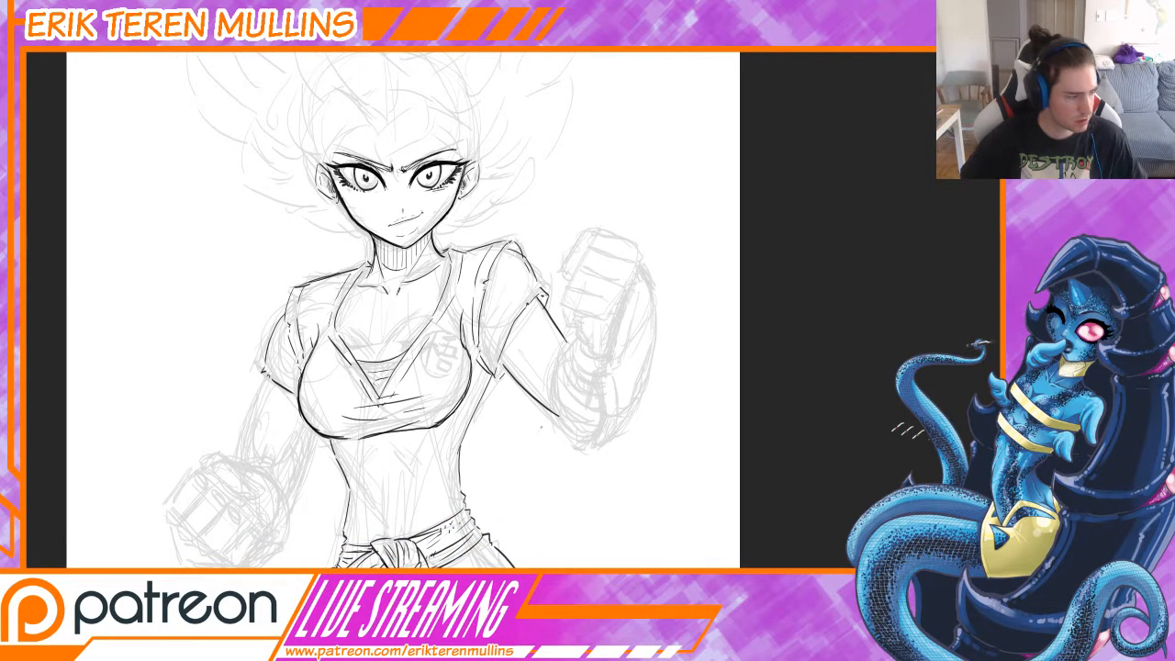